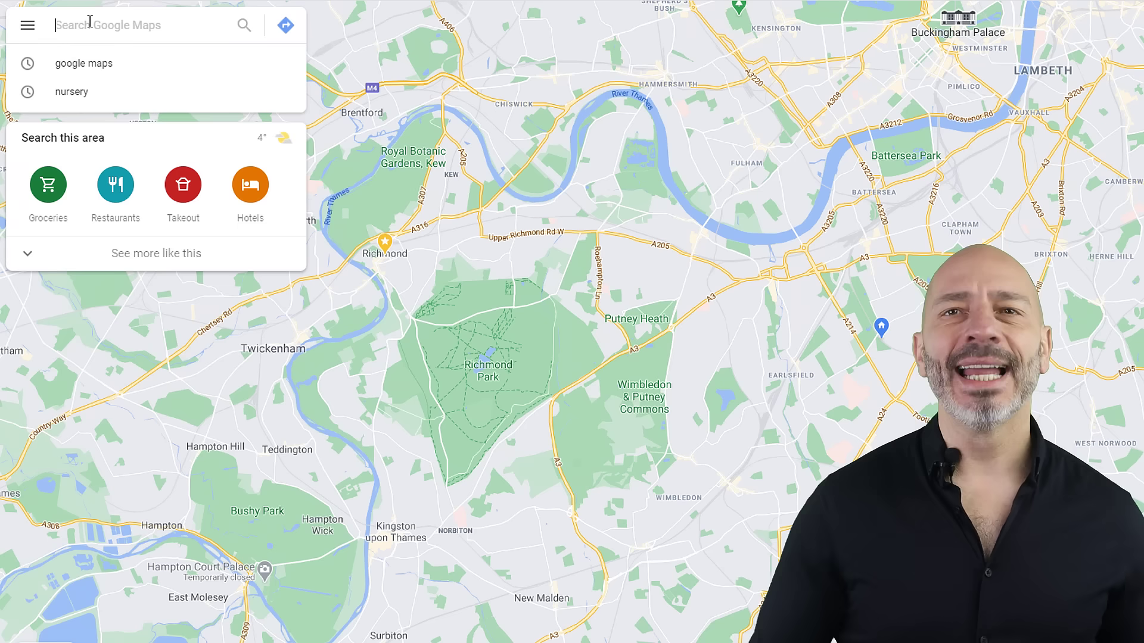
# - Search Google Maps for 'plumber near me' and open the D B Plumbing Services listing
pyautogui.write('plumber near me')
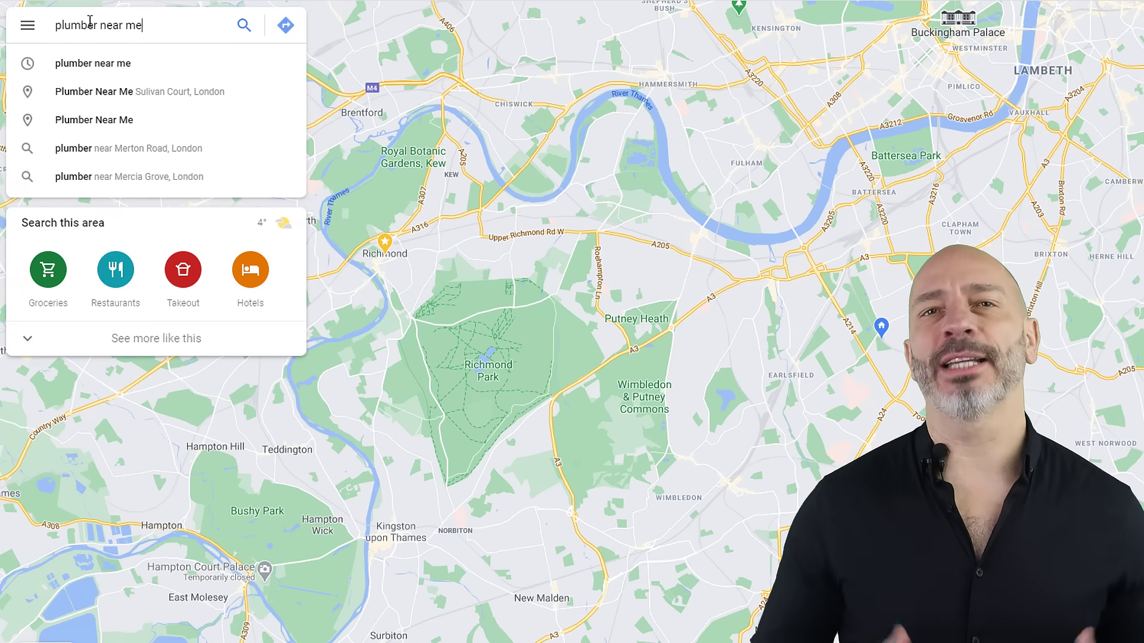
pyautogui.press('Return')
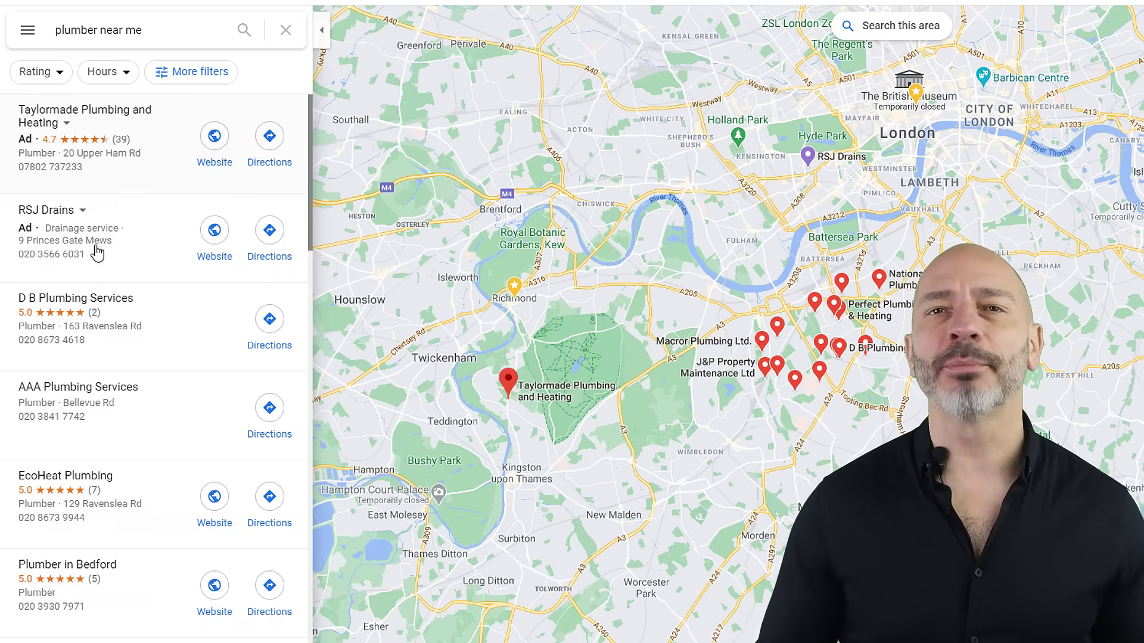
pyautogui.click(89, 338)
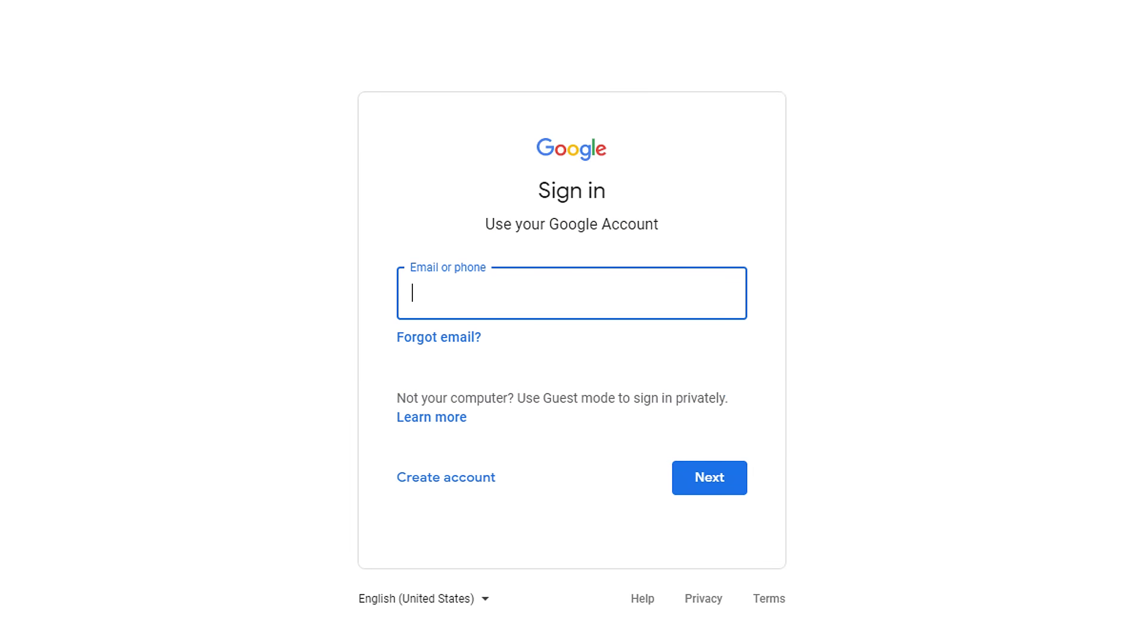
# - Create a business Google account, entering the owner's name, a username and a password
pyautogui.click(438, 479)
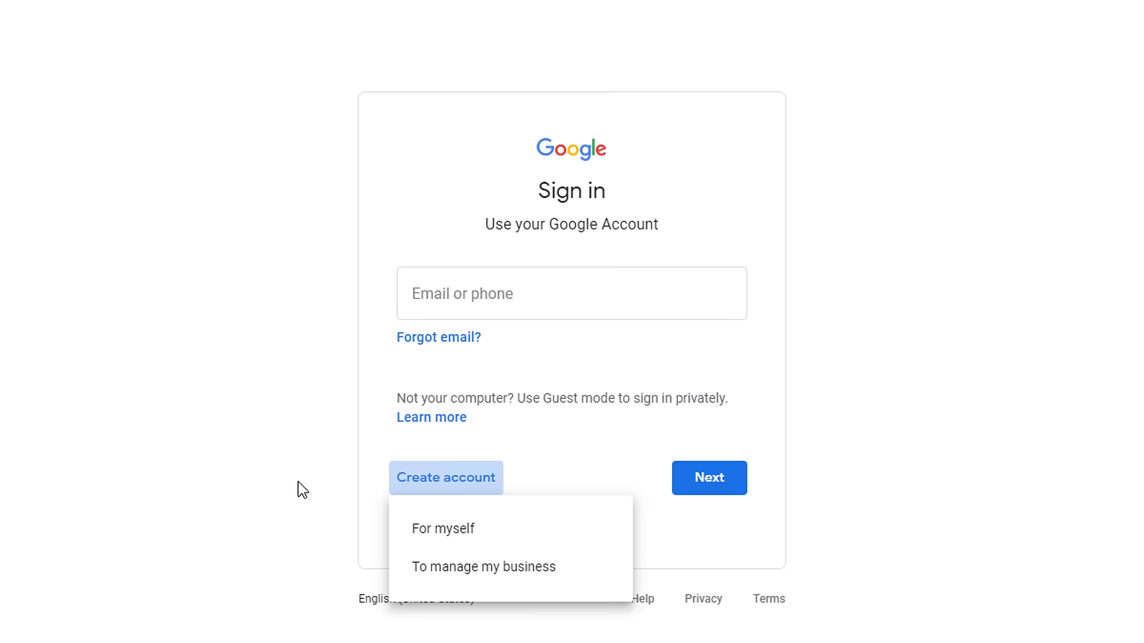
pyautogui.click(469, 569)
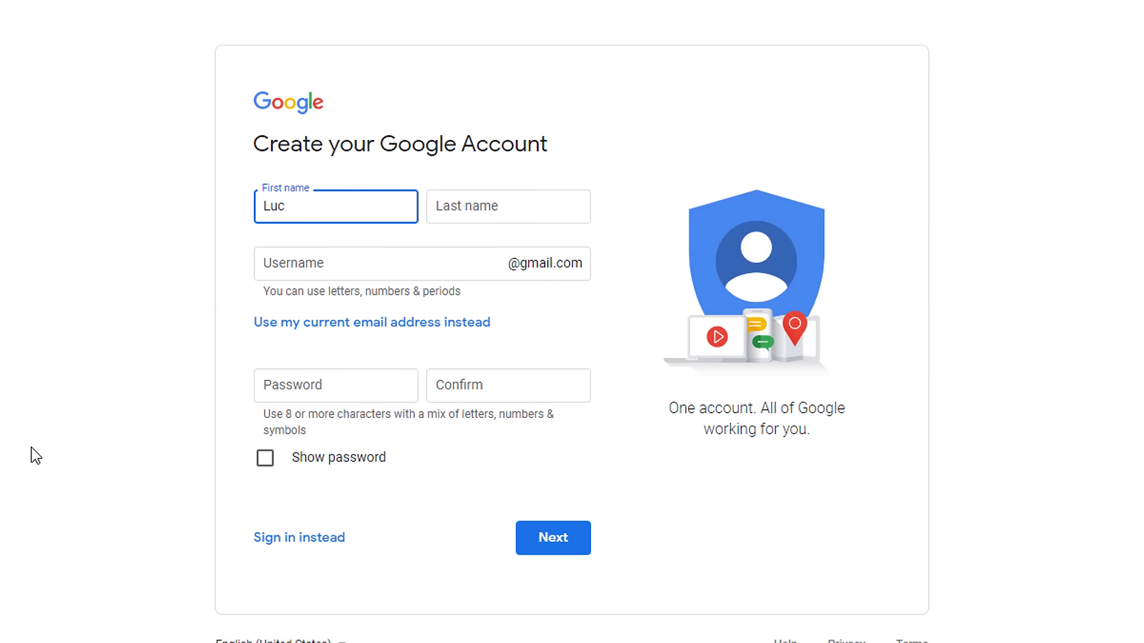
pyautogui.press('Tab')
pyautogui.write('Durand')
pyautogui.press('Tab')
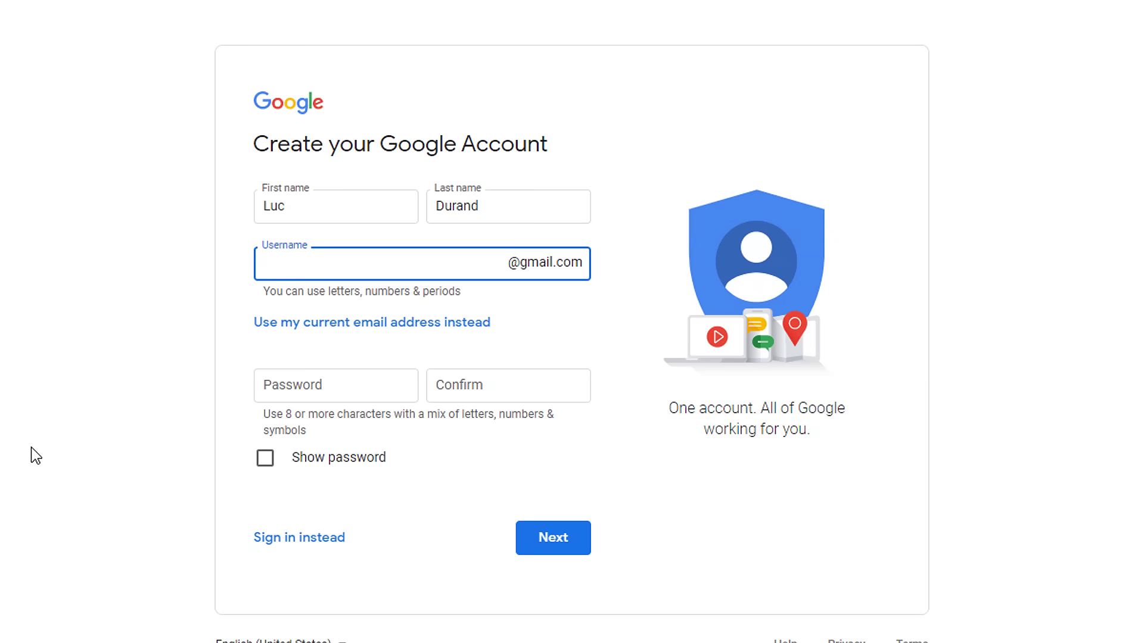
pyautogui.press('Tab')
pyautogui.write('••')
pyautogui.press('Tab')
pyautogui.write('••')
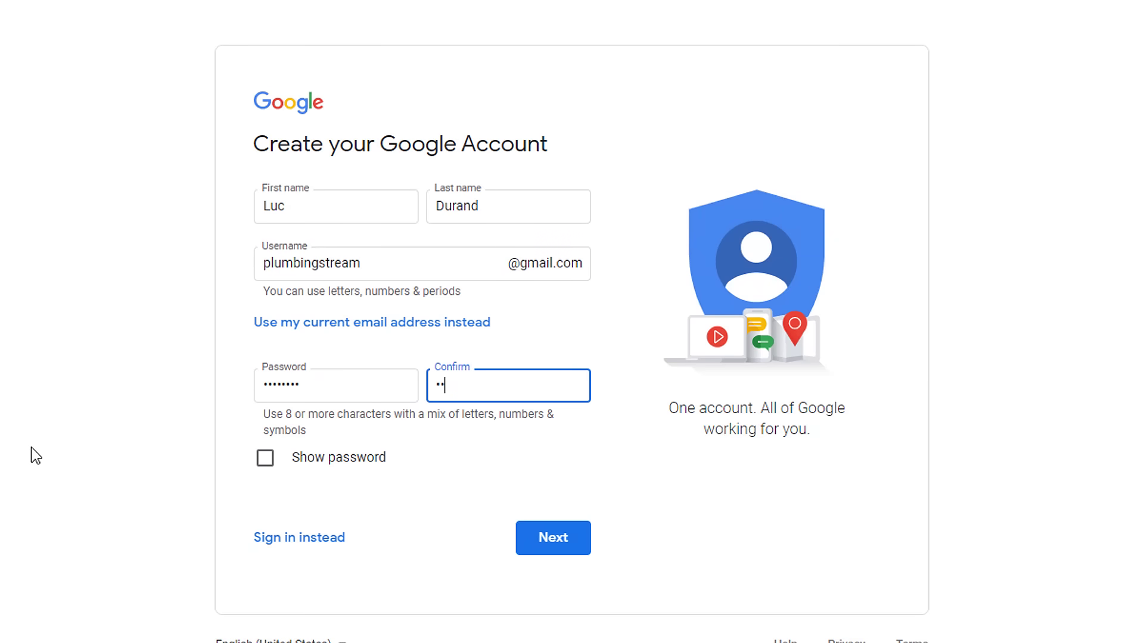
pyautogui.click(541, 545)
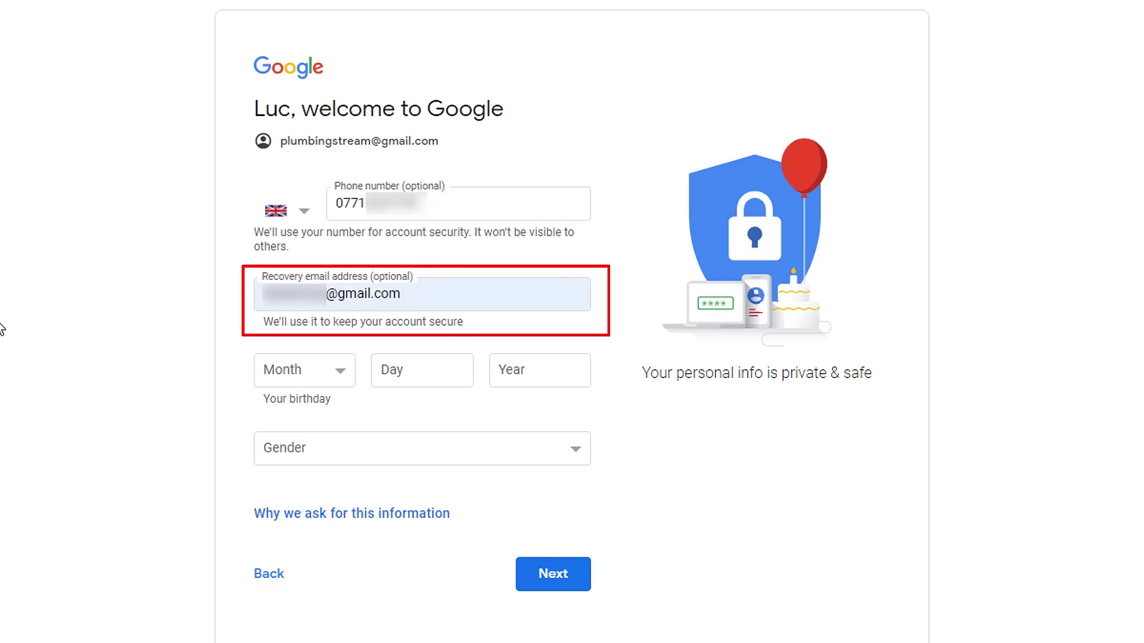
# - Set the birthday to 1 January 1971 and gender to Male, then submit
pyautogui.click(337, 375)
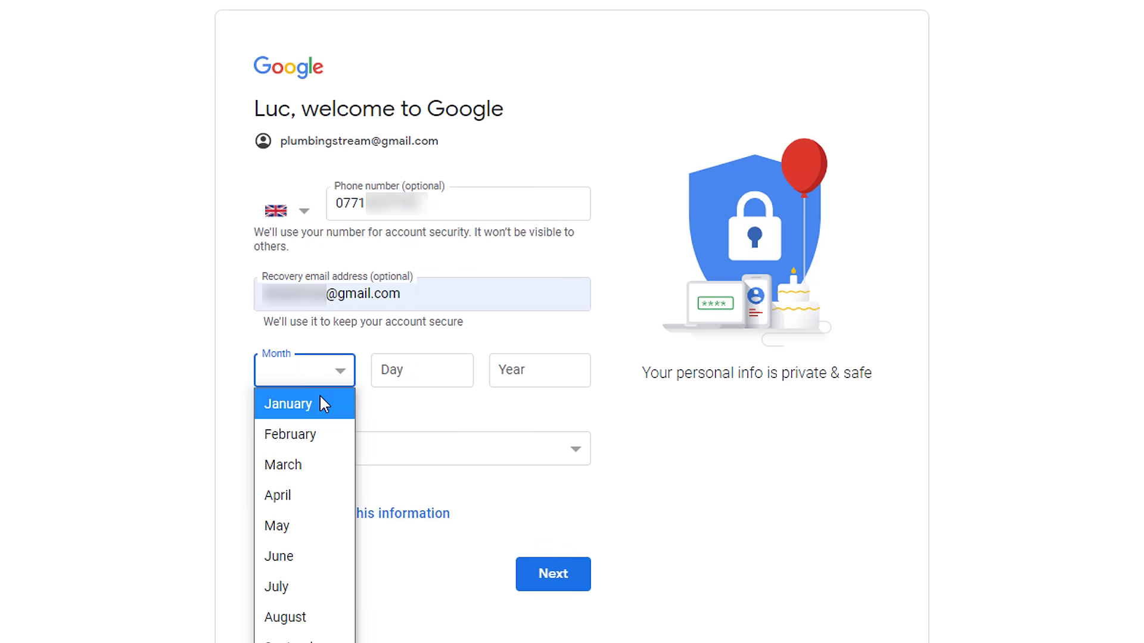
pyautogui.click(292, 403)
pyautogui.click(434, 375)
pyautogui.write('01')
pyautogui.click(539, 374)
pyautogui.write('1971')
pyautogui.click(580, 457)
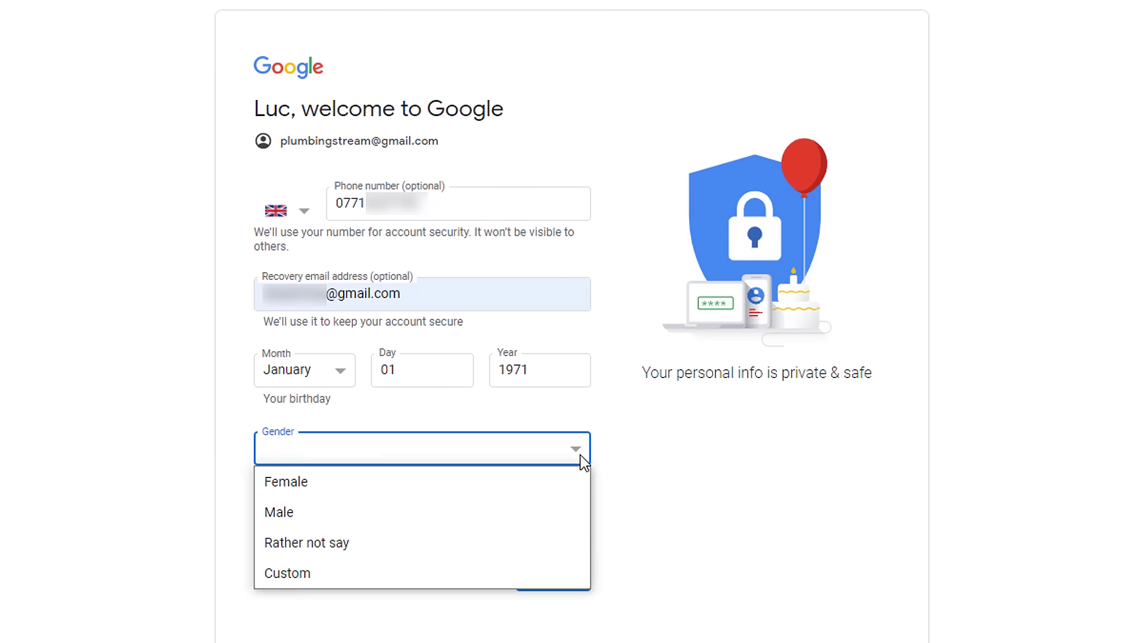
pyautogui.click(280, 511)
pyautogui.click(554, 584)
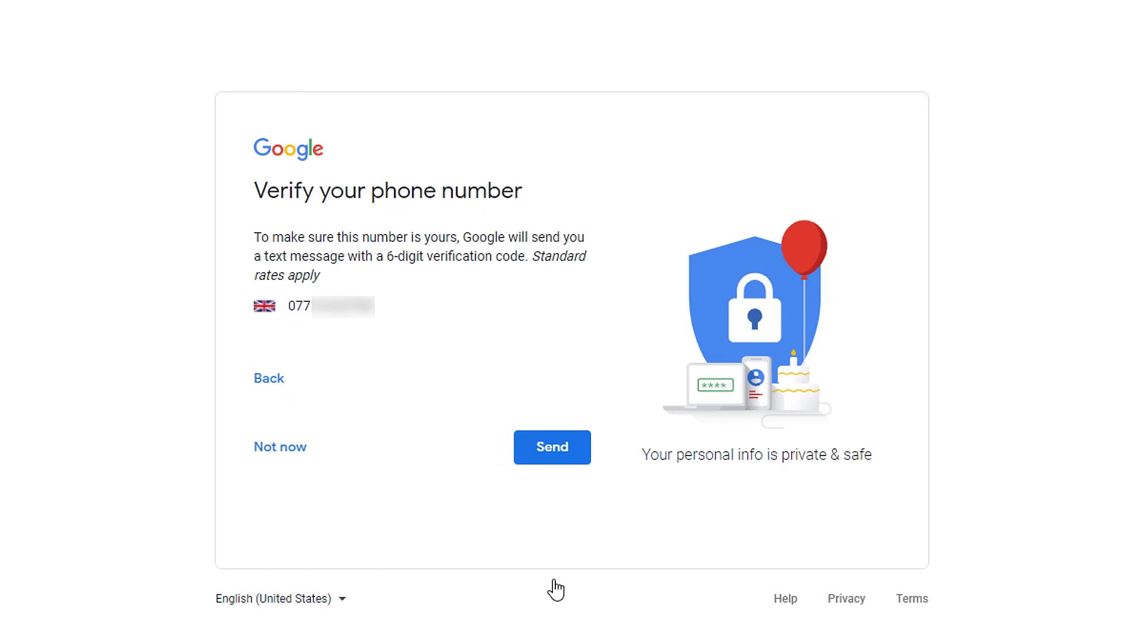
# - Verify the phone number with the SMS code and skip using it elsewhere
pyautogui.click(559, 455)
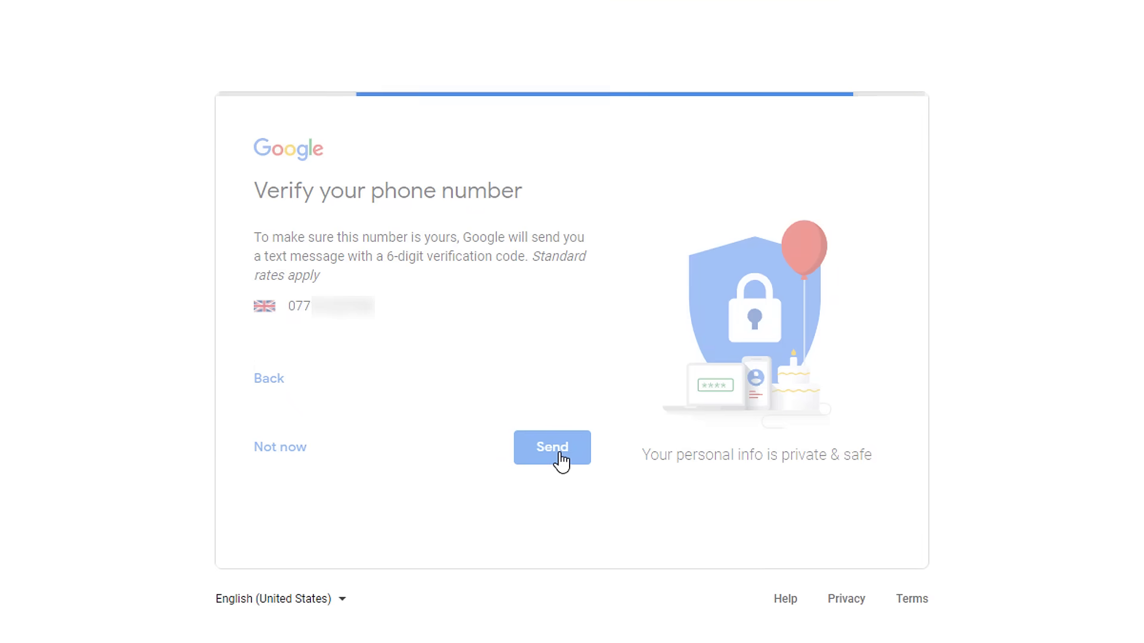
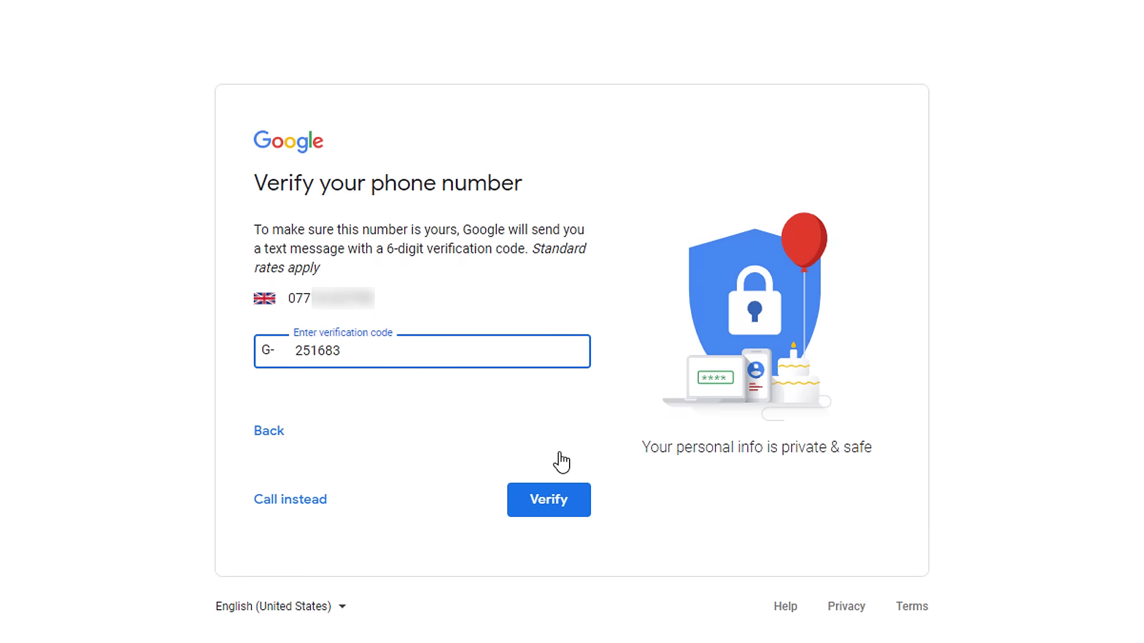
pyautogui.click(551, 499)
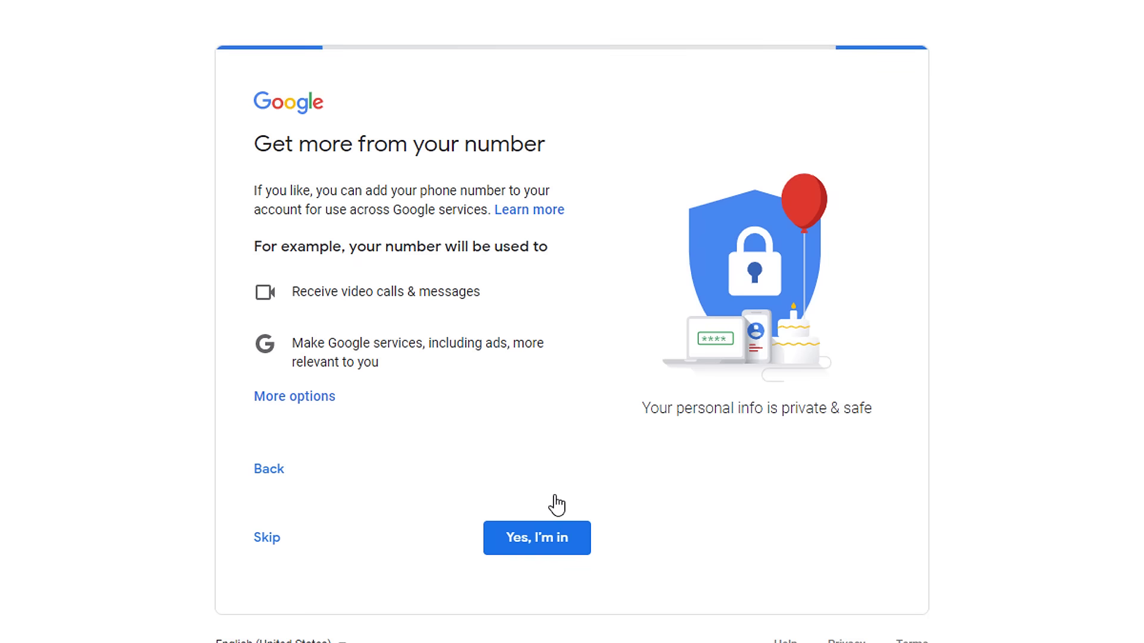
pyautogui.click(274, 538)
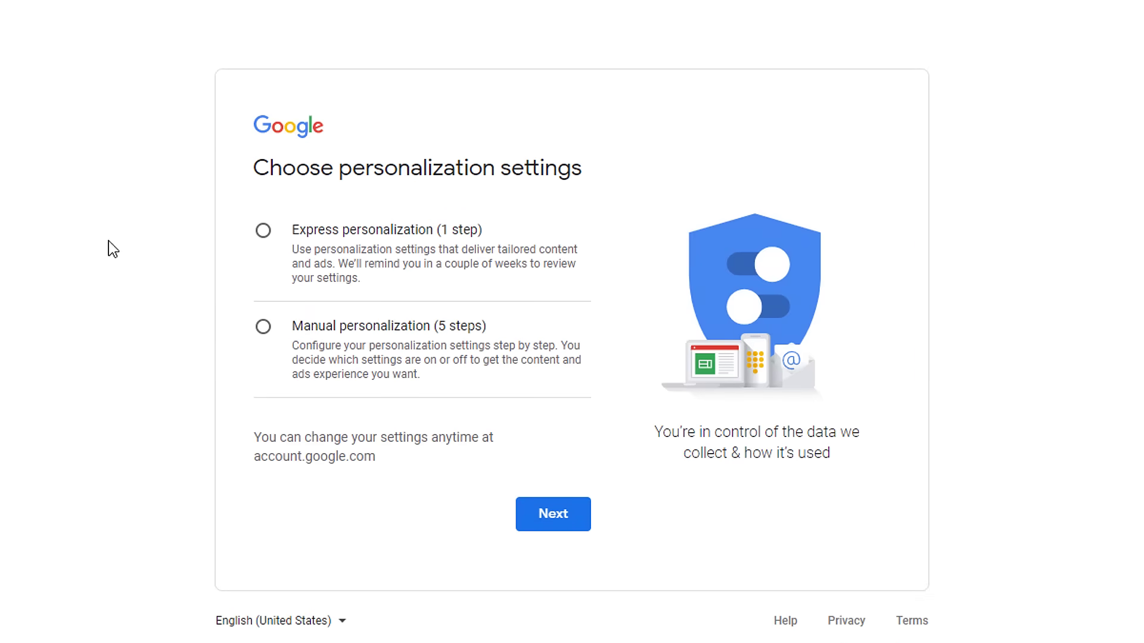
# - Choose Express personalization, confirm the settings and agree to the privacy terms
pyautogui.click(261, 234)
pyautogui.click(554, 528)
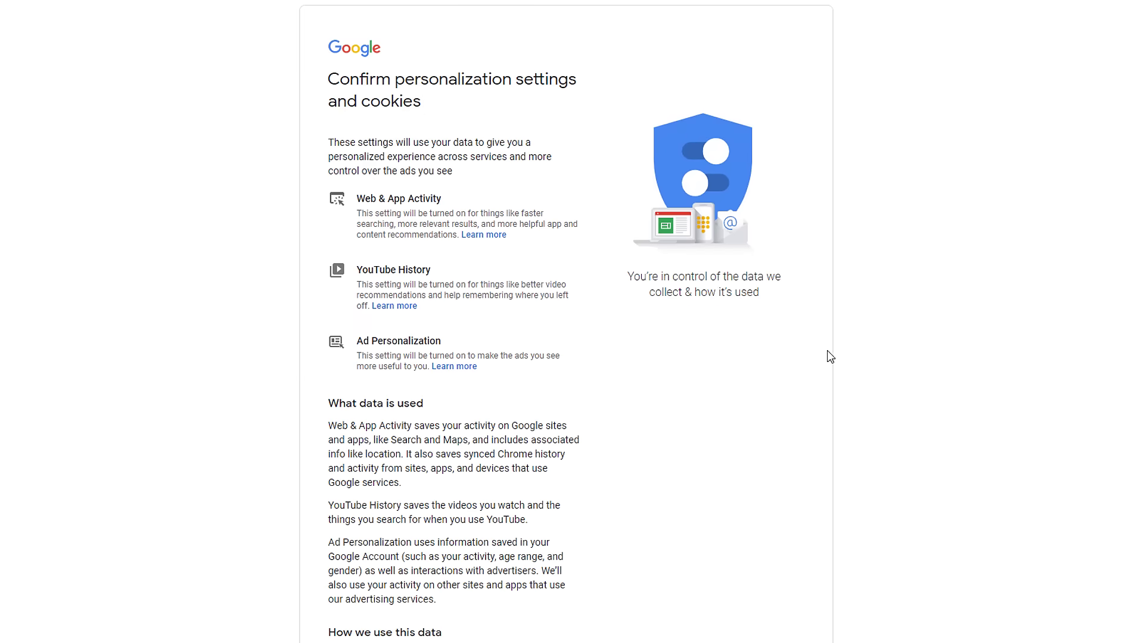
pyautogui.scroll(-12, 966, 343)
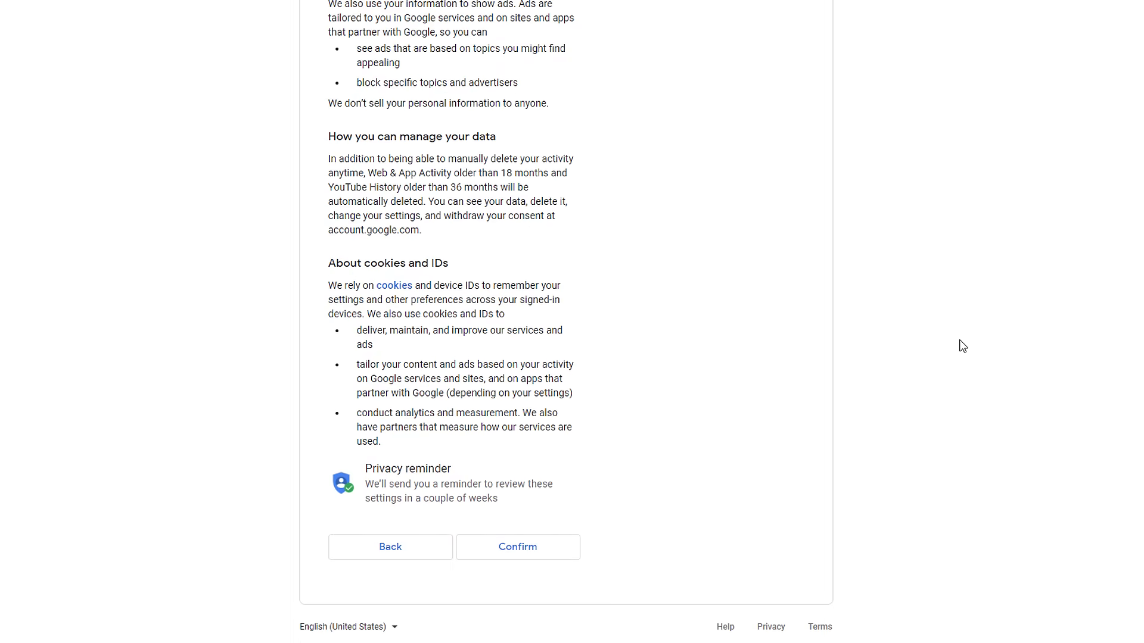
pyautogui.click(518, 548)
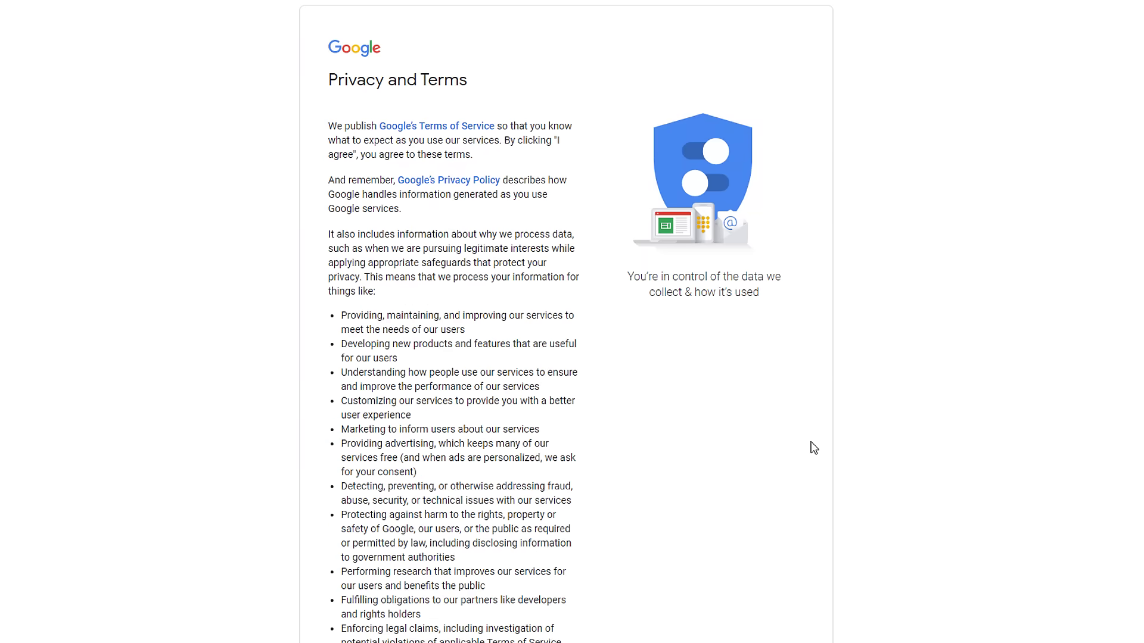
pyautogui.scroll(-3, 1072, 314)
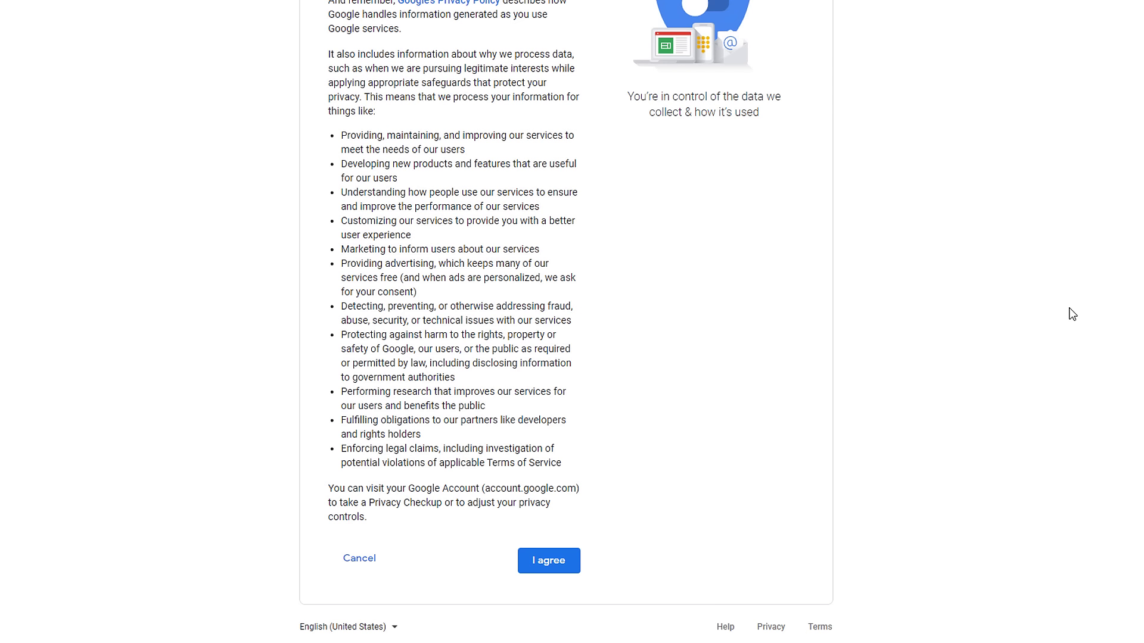
pyautogui.click(565, 562)
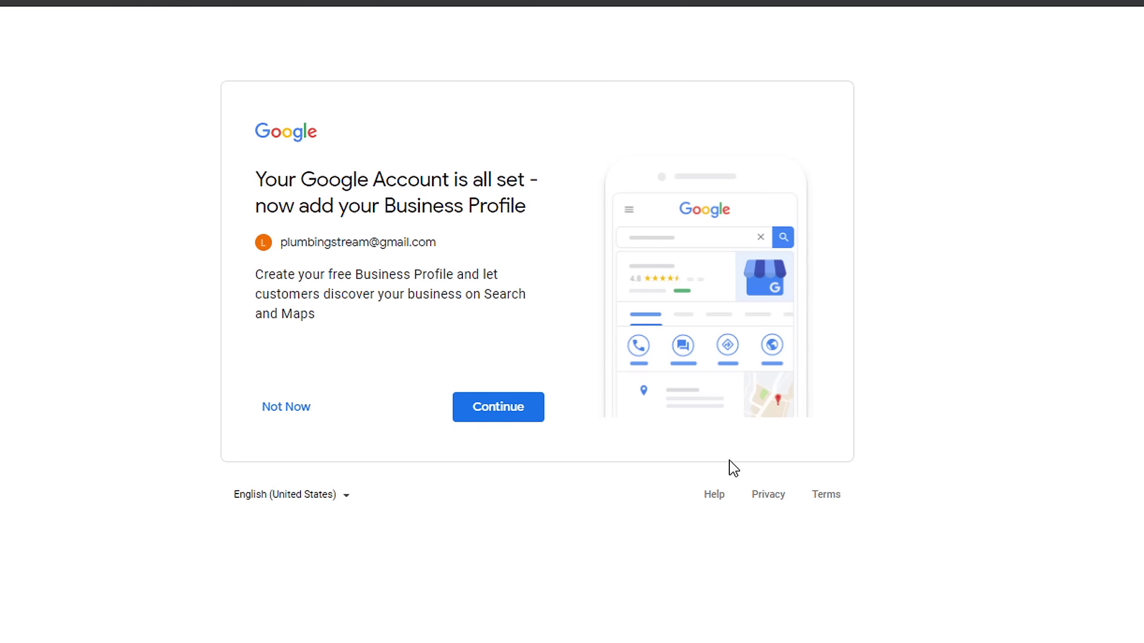
# - Continue from the finished account and open Google Business via a google.com/business search
pyautogui.click(502, 410)
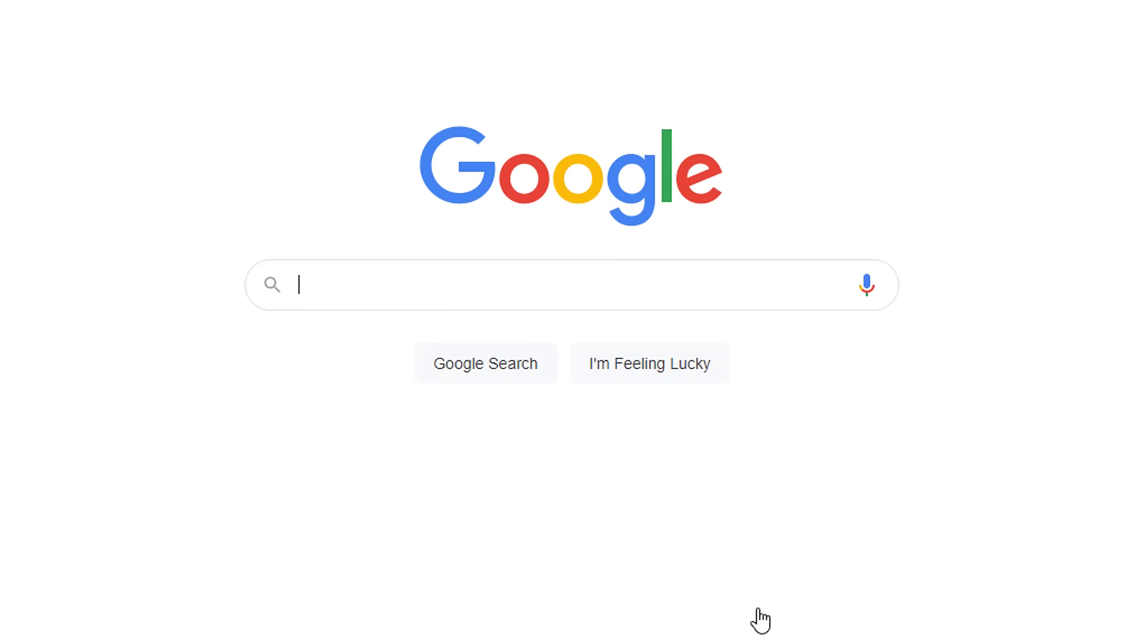
pyautogui.write('google.com/business')
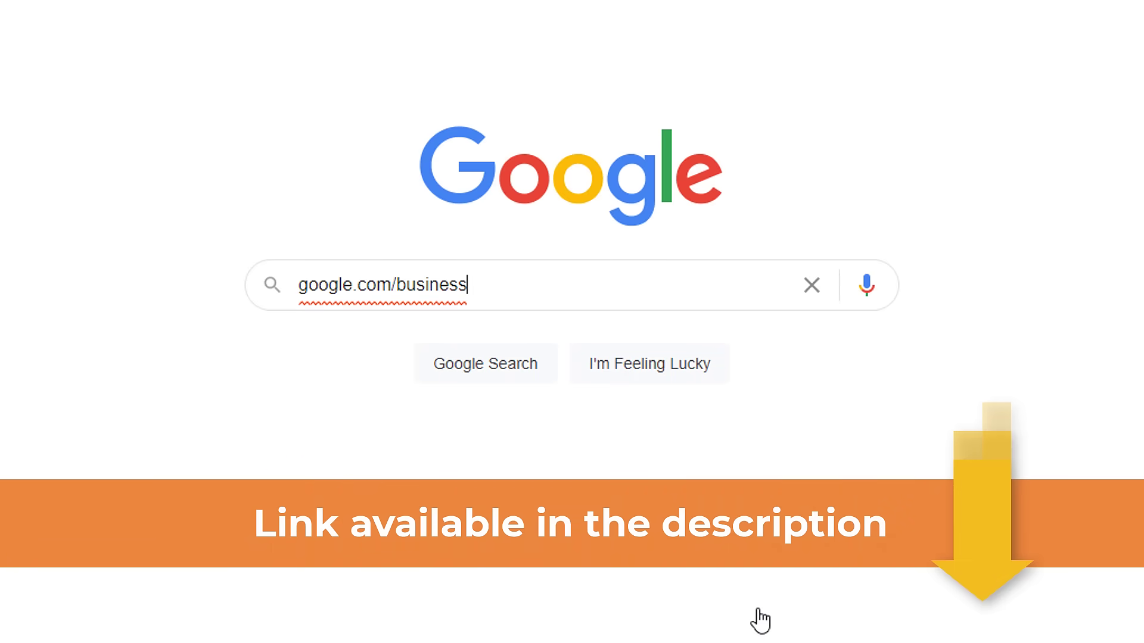
pyautogui.press('Return')
pyautogui.click(576, 206)
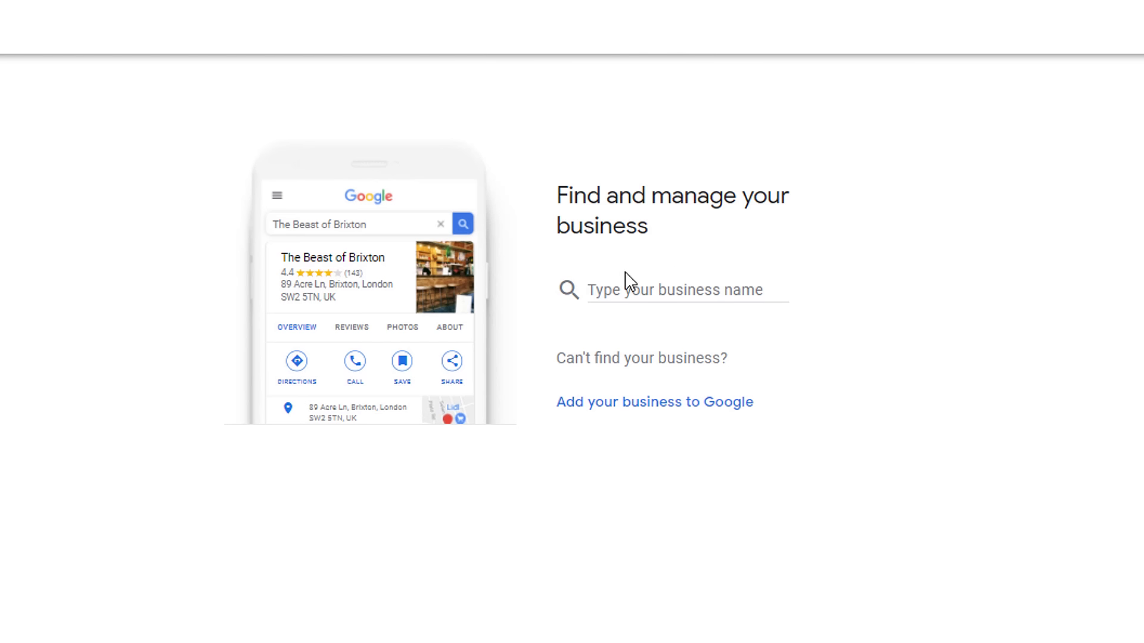
# - Enter 'Plumbing Stream' in the Find and manage your business search box
pyautogui.click(590, 290)
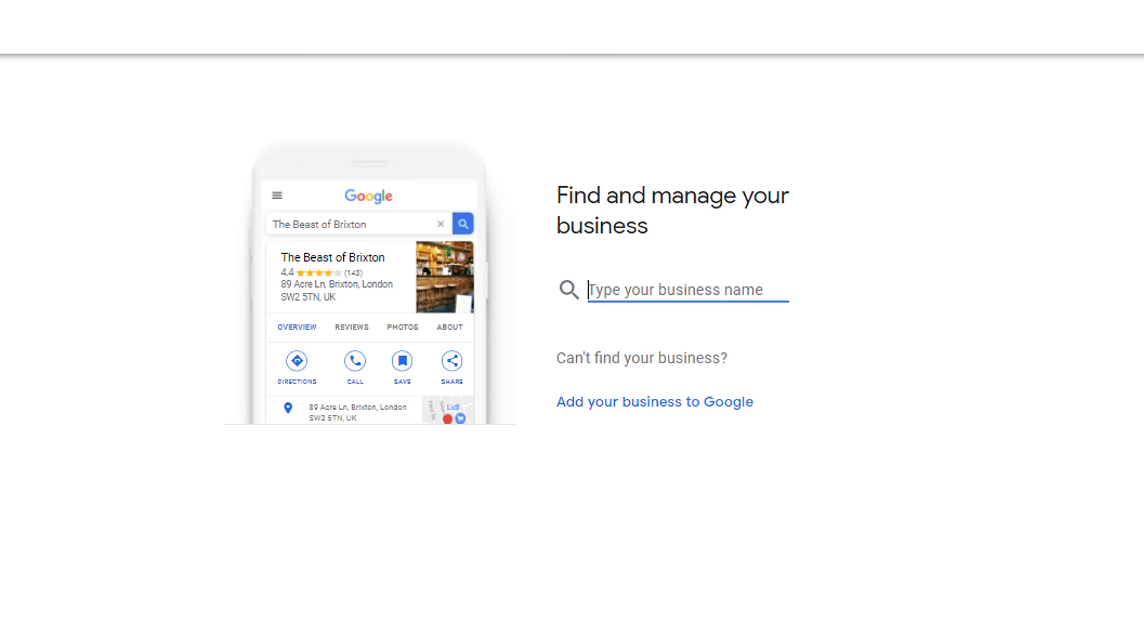
pyautogui.write('Plum')
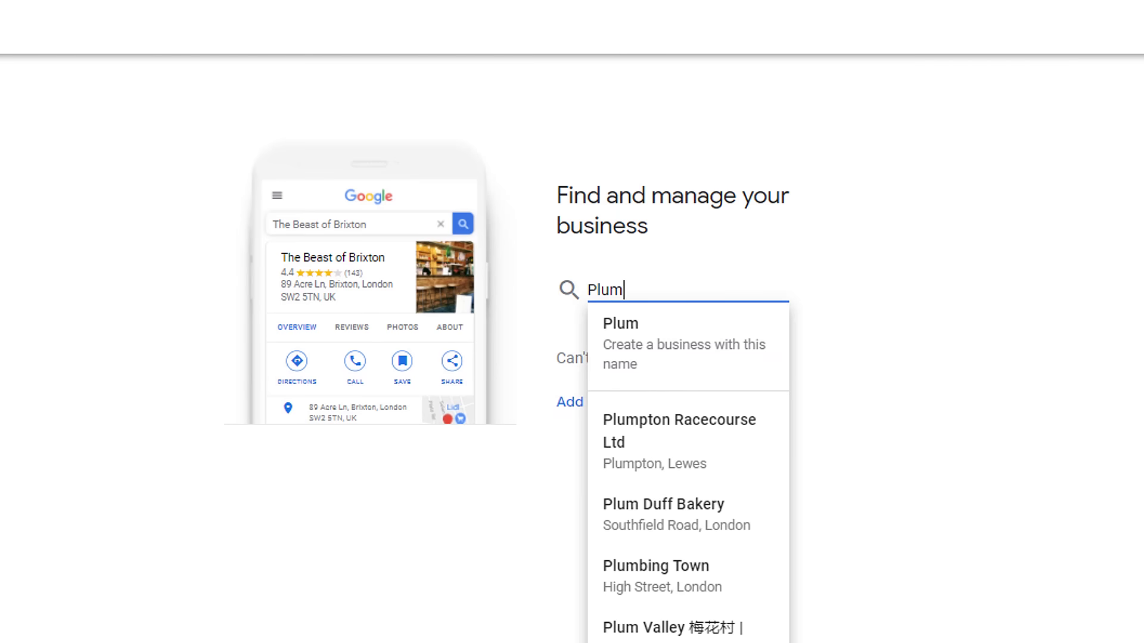
pyautogui.write('bing')
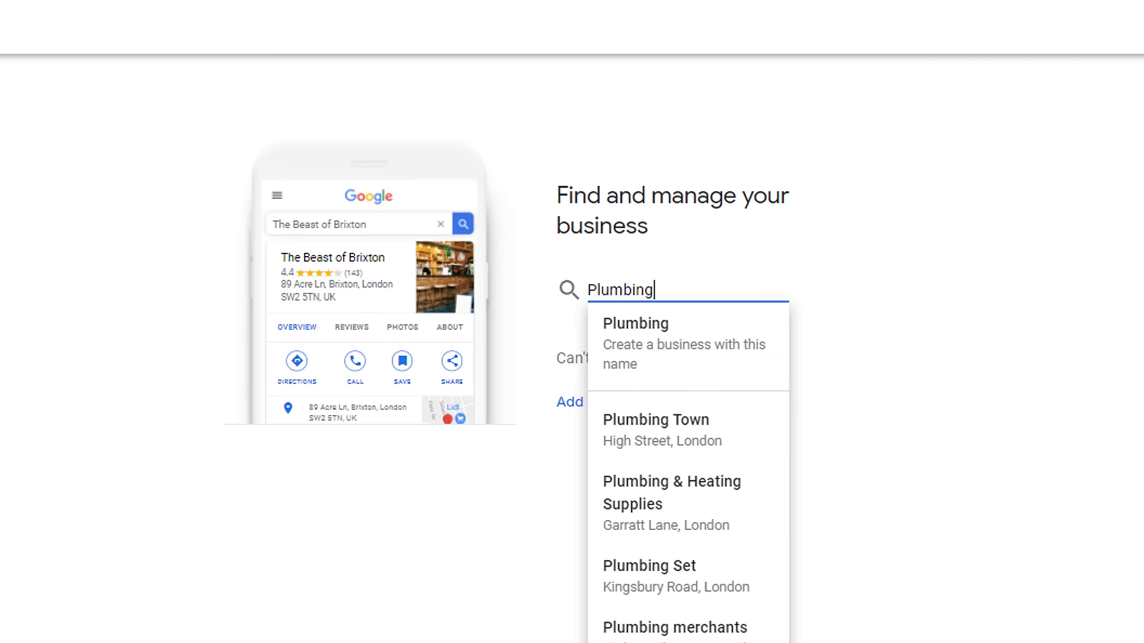
pyautogui.write(' St')
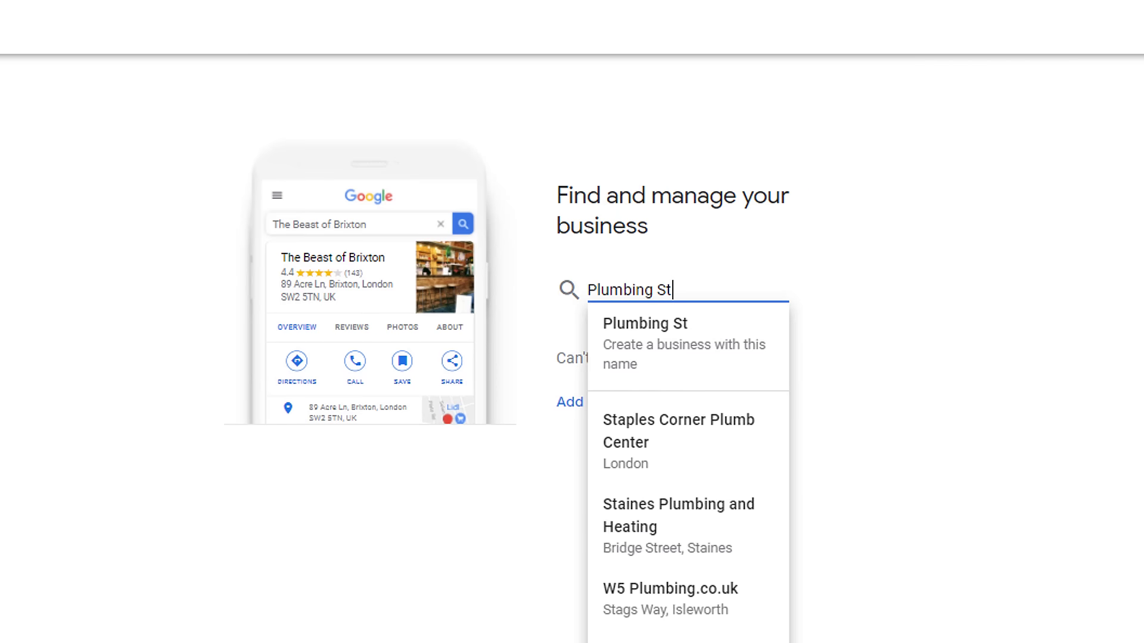
pyautogui.write('ream')
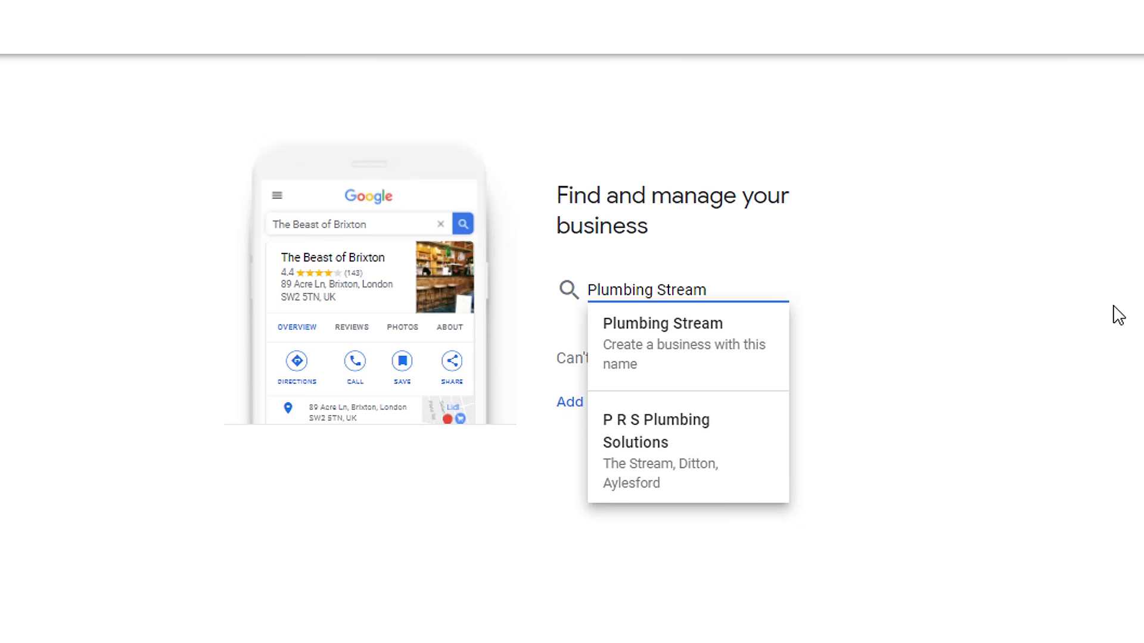
# - Create a new business named 'Plumbing Stream', deleting the added 'London 24/7' text
pyautogui.click(685, 360)
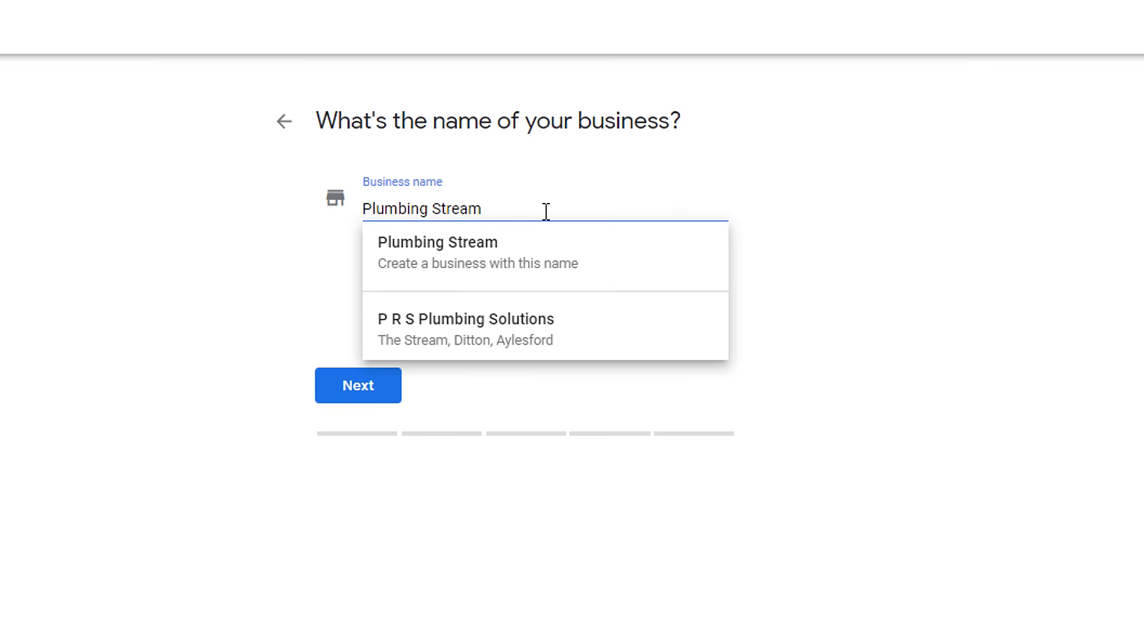
pyautogui.write('London 24/7')
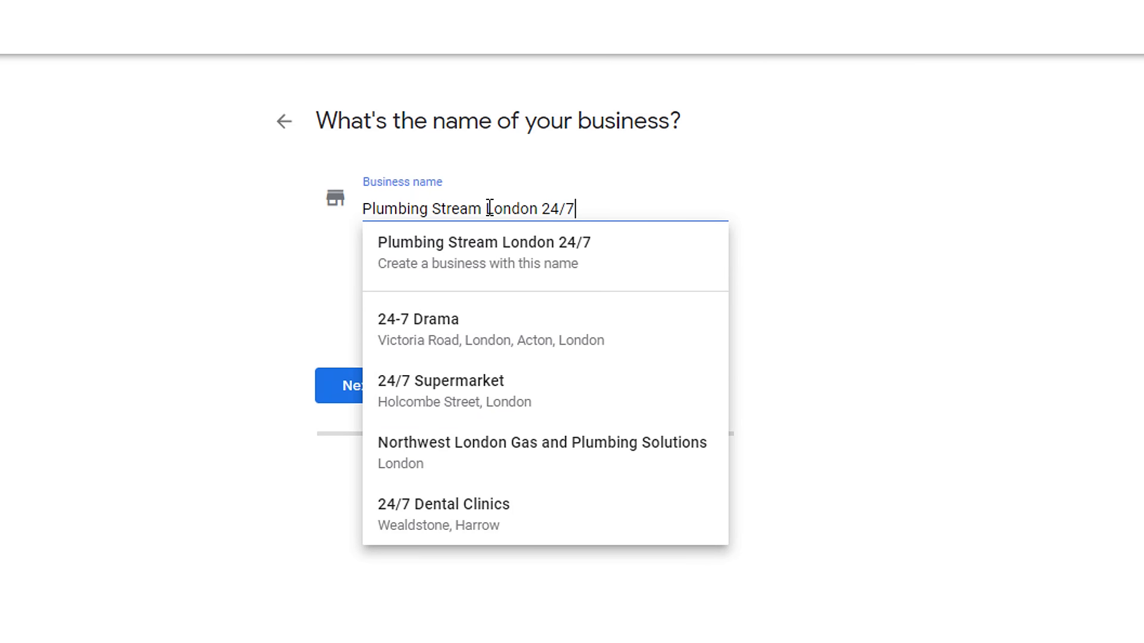
pyautogui.moveTo(486, 208); pyautogui.dragTo(585, 206)
pyautogui.press('BackSpace')
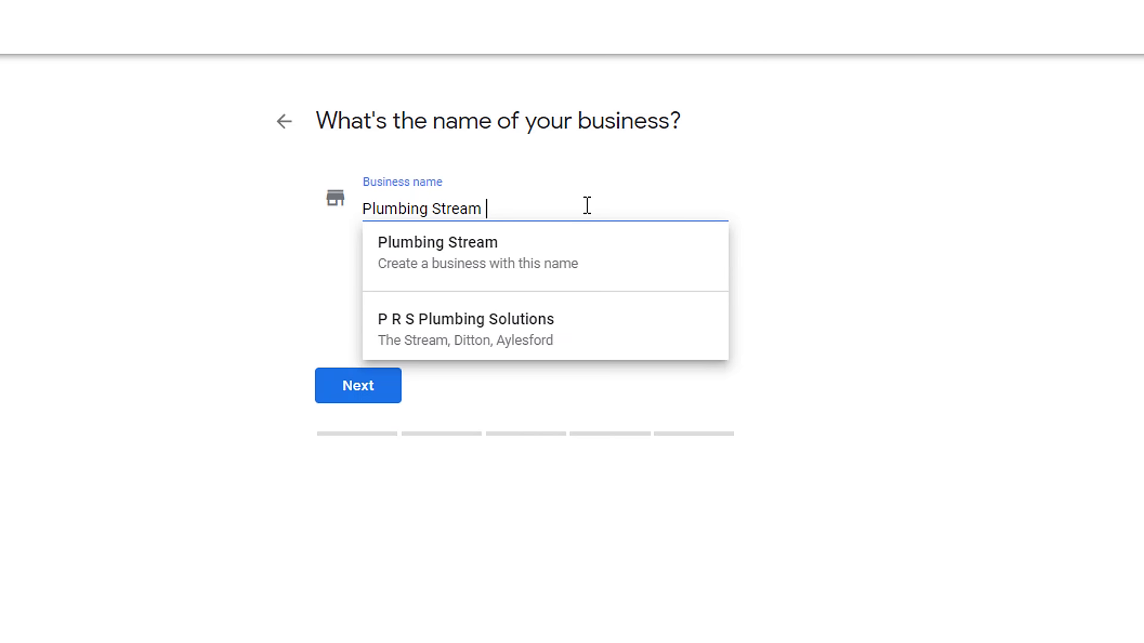
pyautogui.click(487, 249)
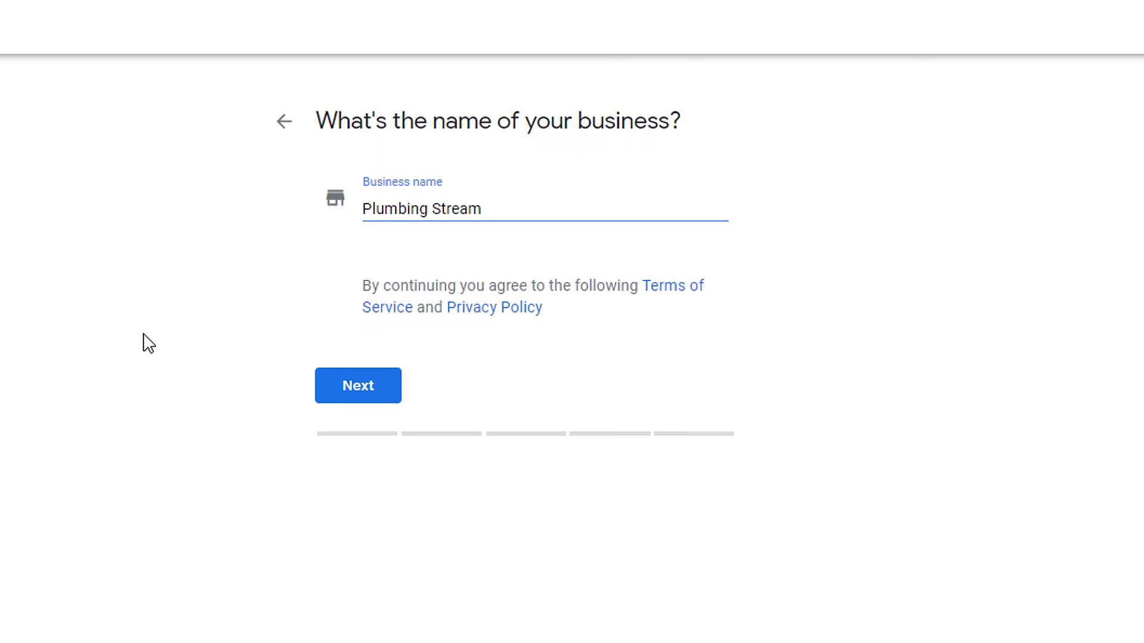
pyautogui.click(326, 391)
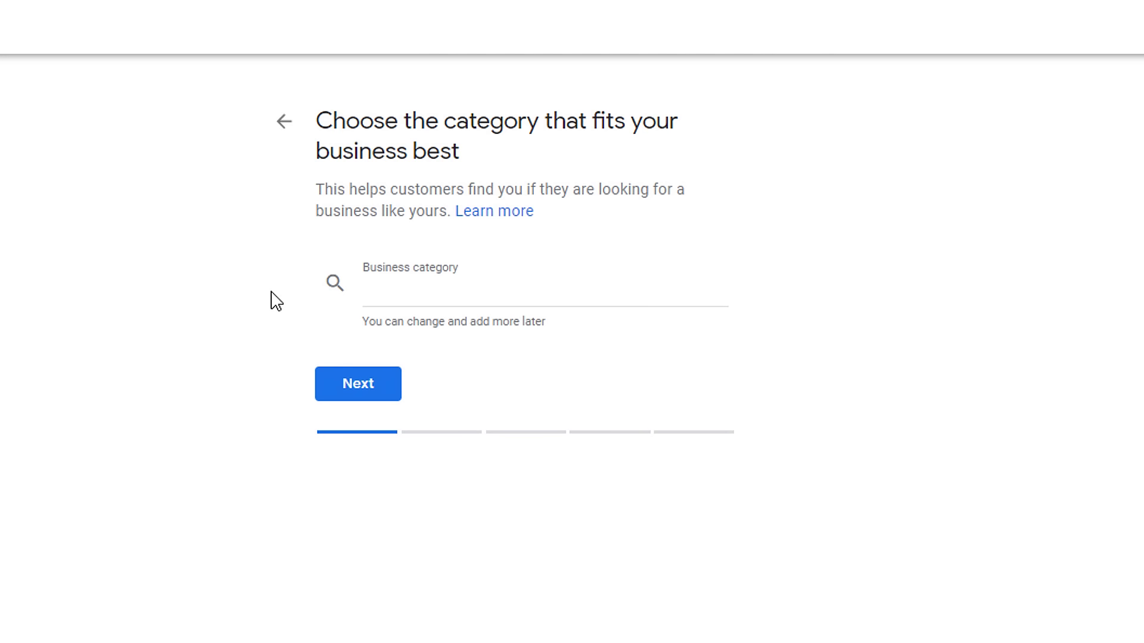
# - Choose Plumber from the suggestions as the business category
pyautogui.click(412, 295)
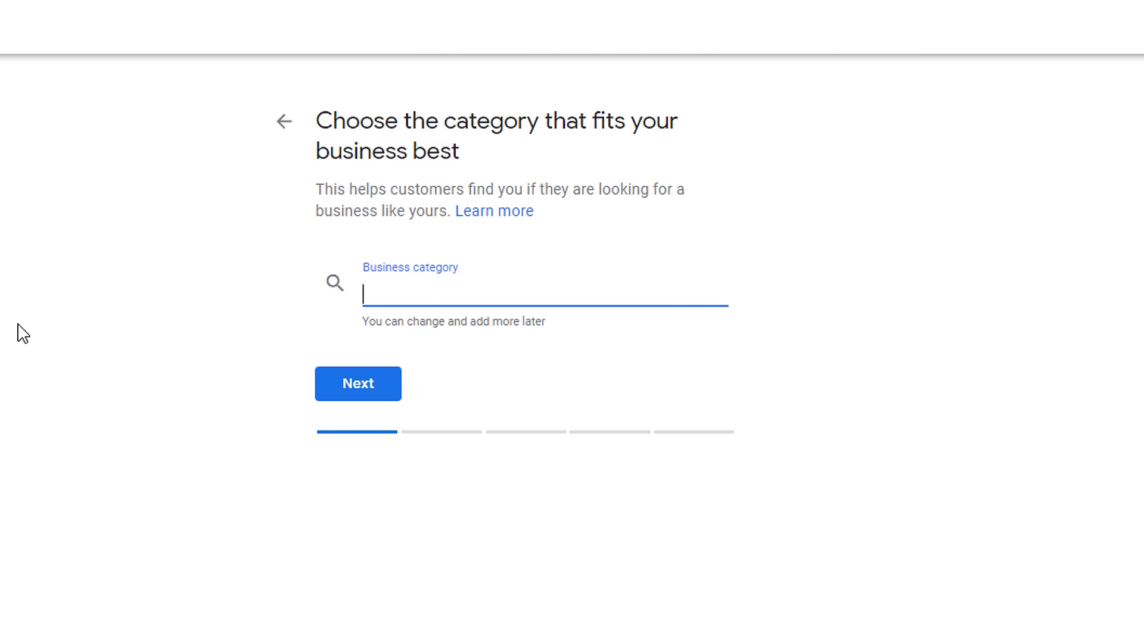
pyautogui.write('Plum')
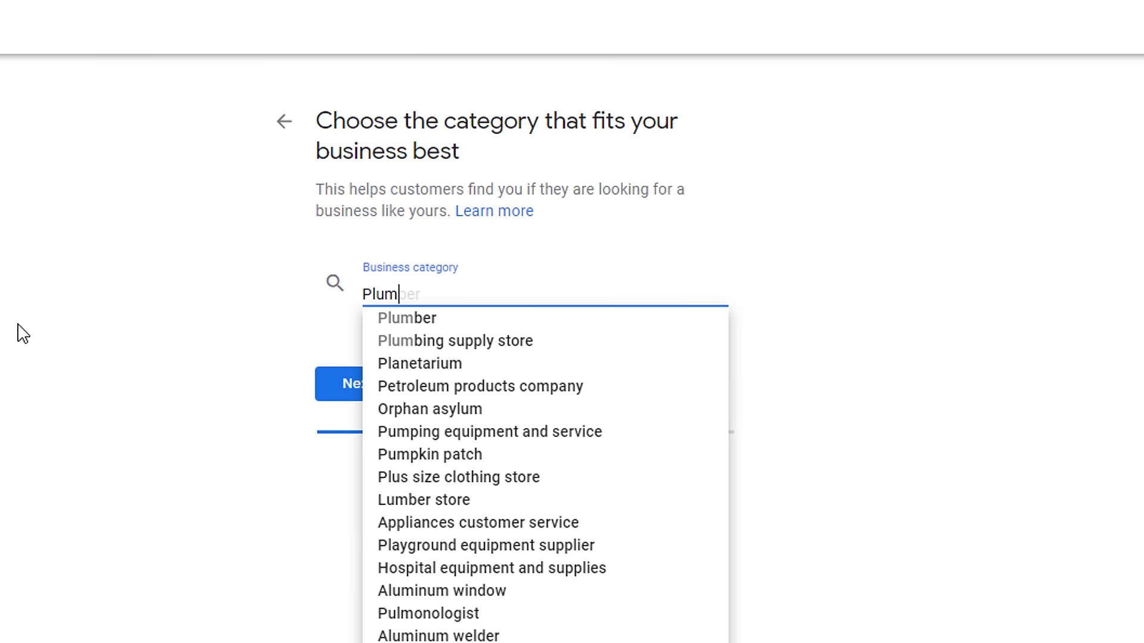
pyautogui.write('ber')
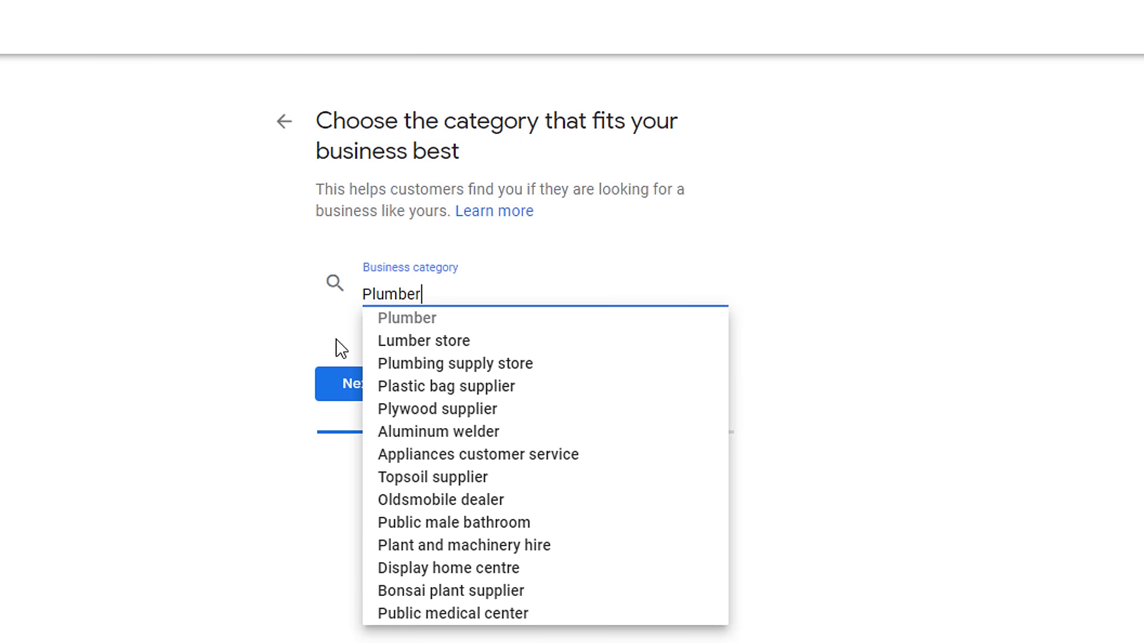
pyautogui.click(407, 321)
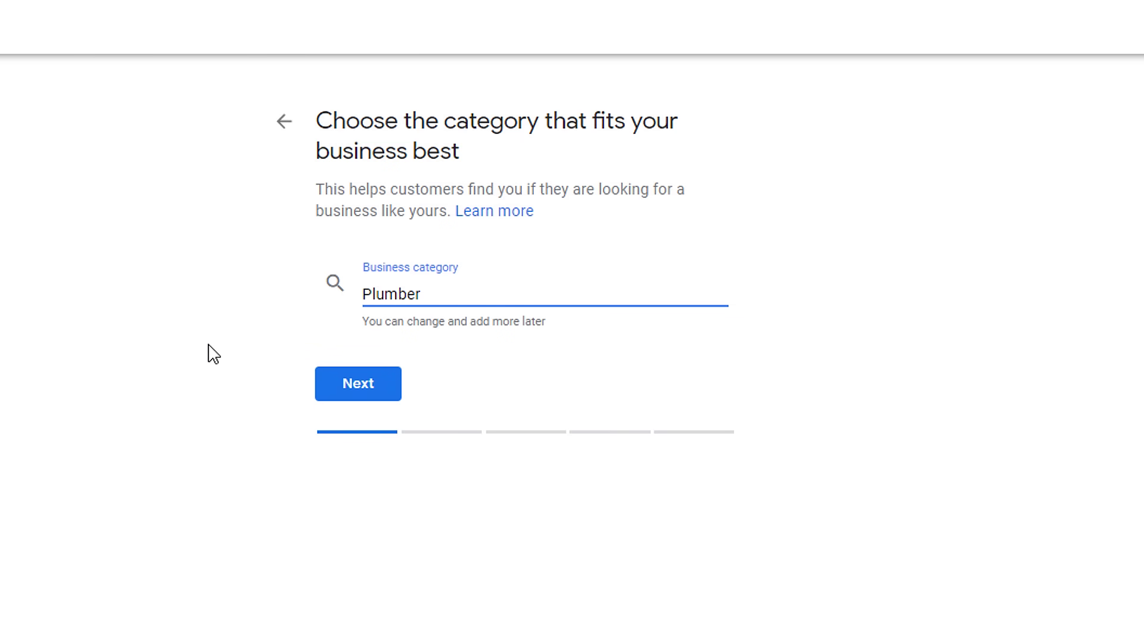
# - Confirm the Plumber category and answer No to having a location customers can visit
pyautogui.click(373, 396)
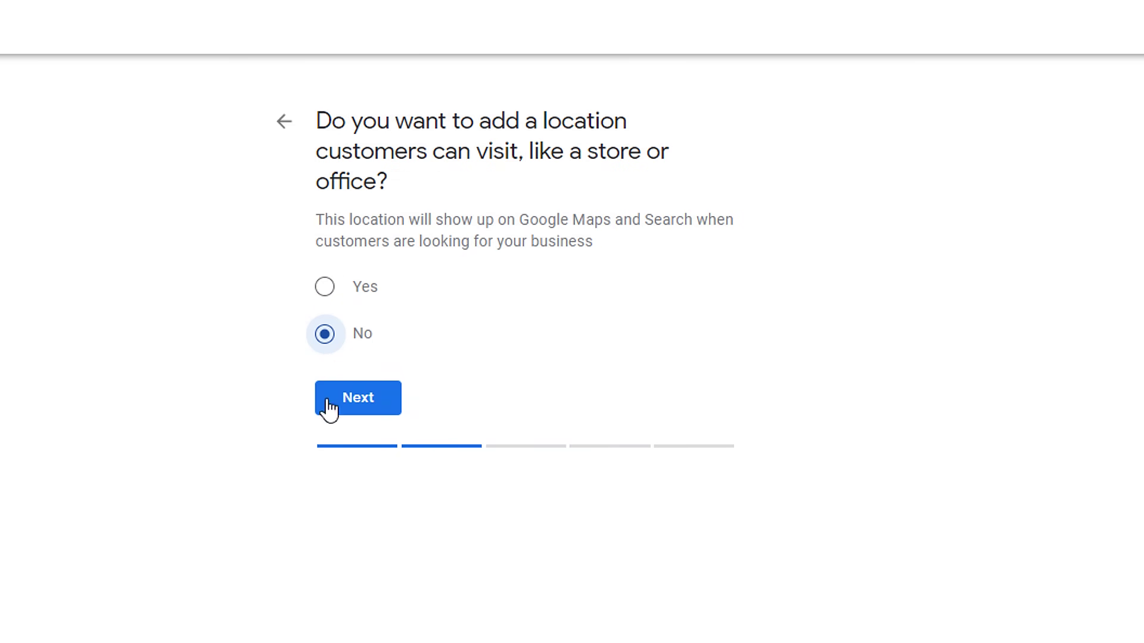
pyautogui.click(374, 402)
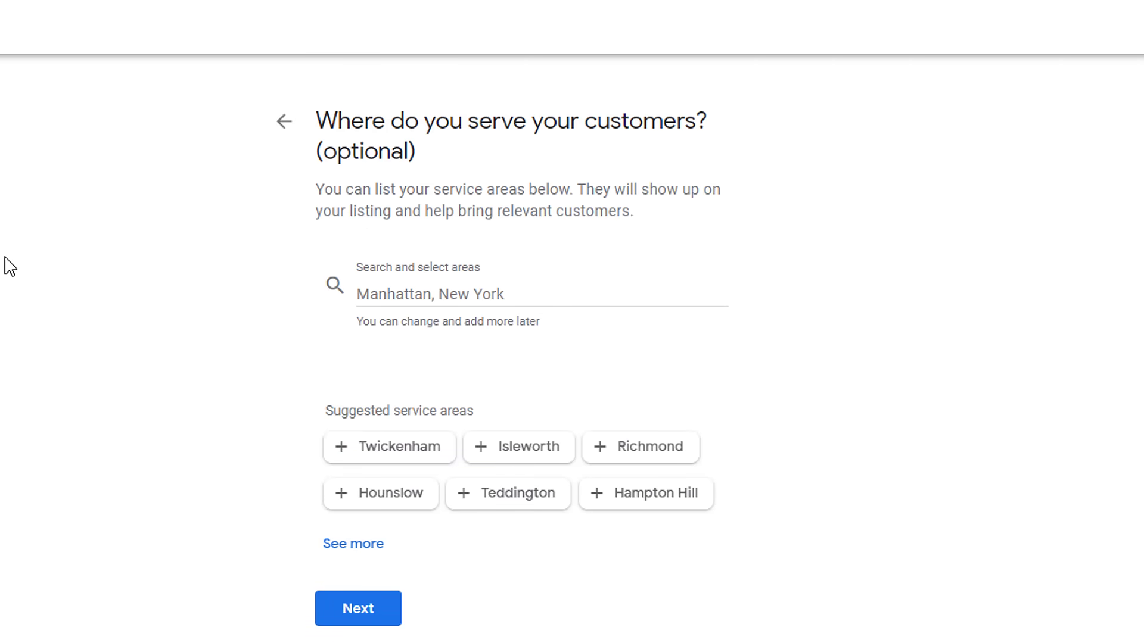
# - Add Twickenham, Isleworth, Richmond, Wimbledon and Yorkshire as service areas and continue
pyautogui.click(382, 448)
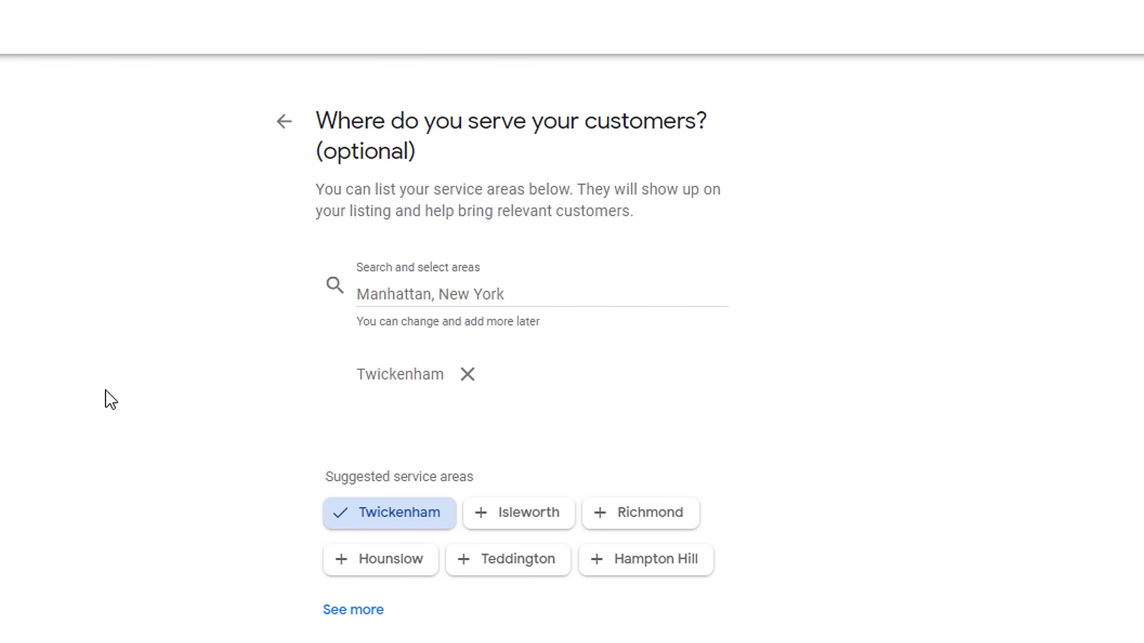
pyautogui.click(498, 519)
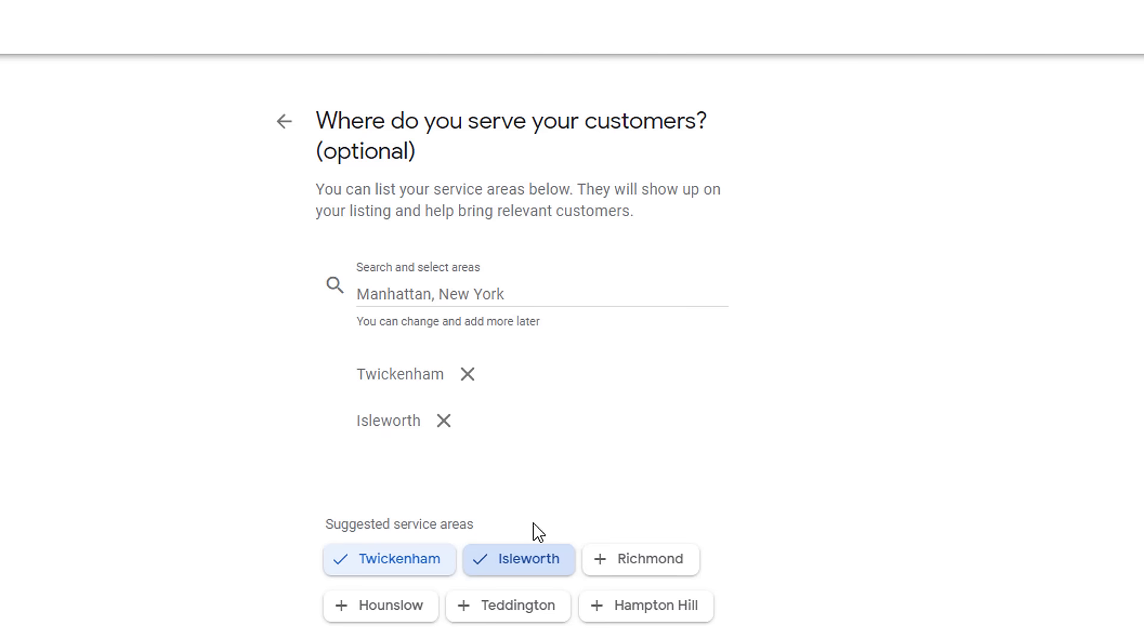
pyautogui.click(643, 567)
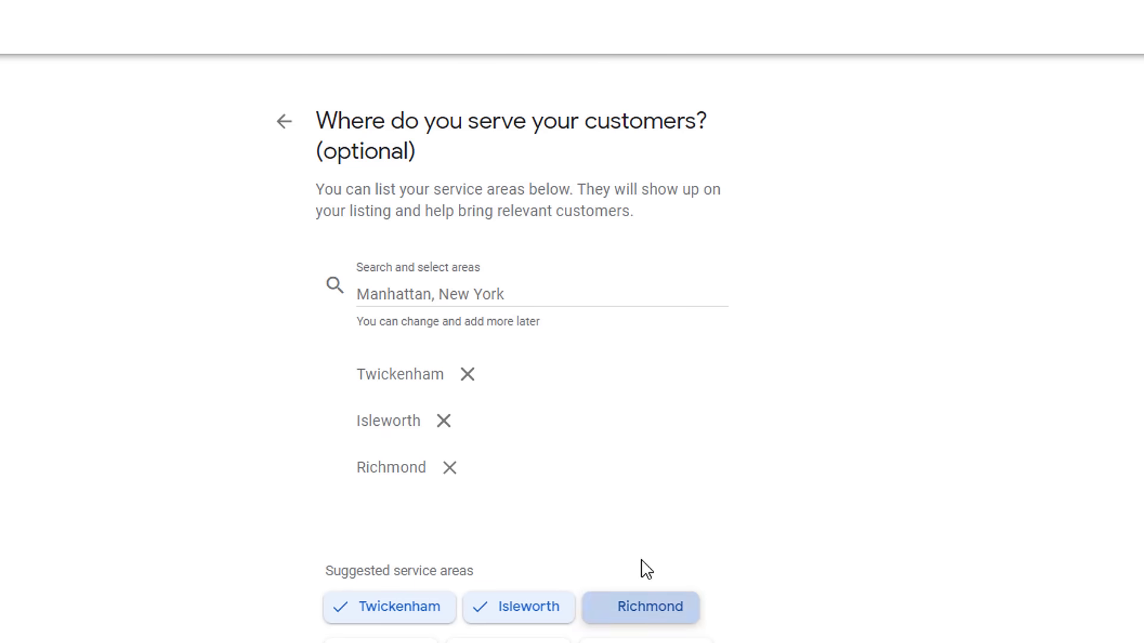
pyautogui.click(416, 288)
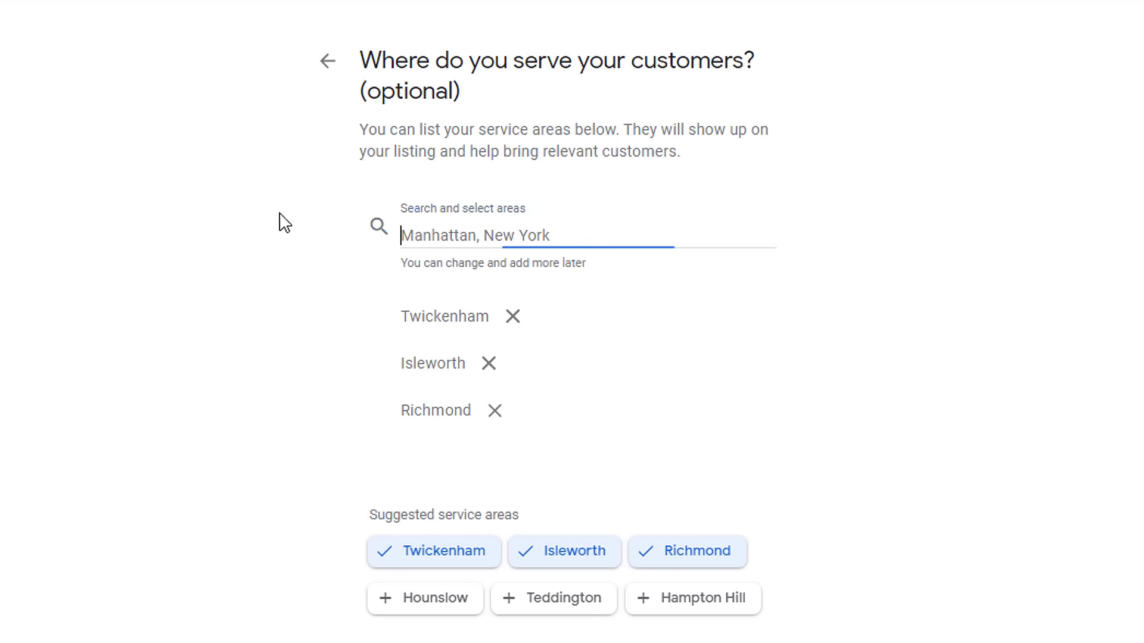
pyautogui.write('wi')
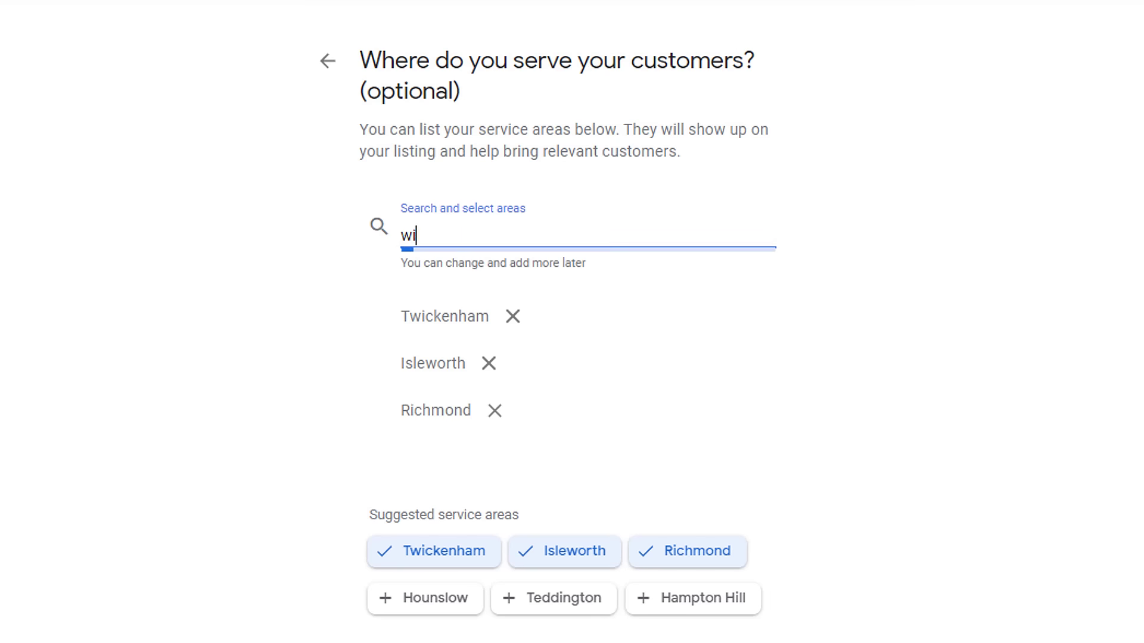
pyautogui.write('mbledon')
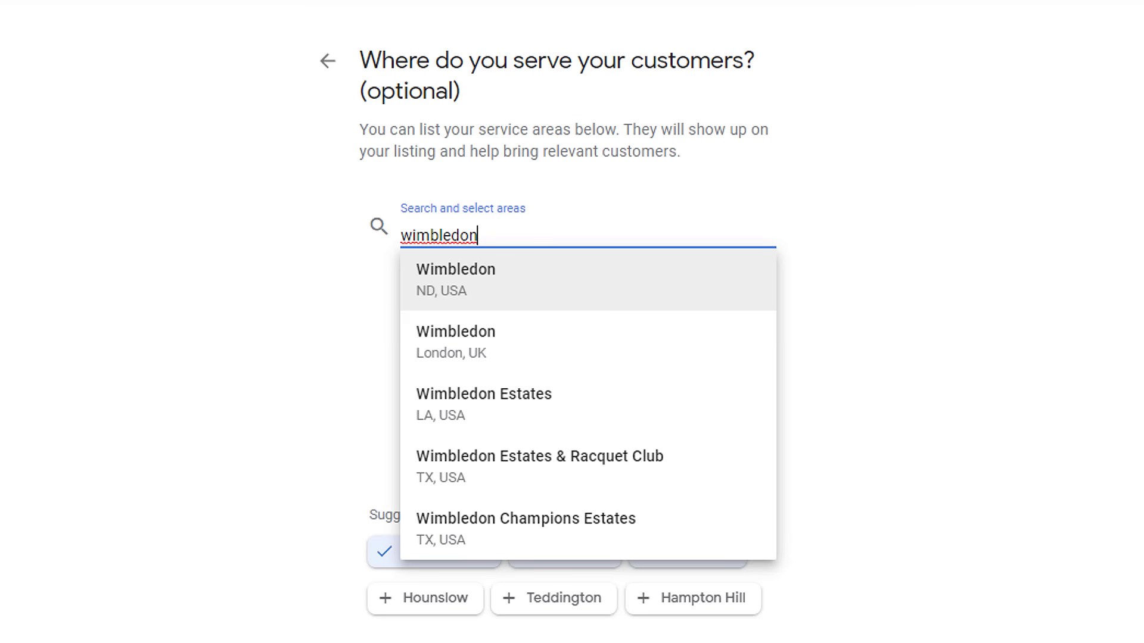
pyautogui.click(472, 345)
pyautogui.write('yo')
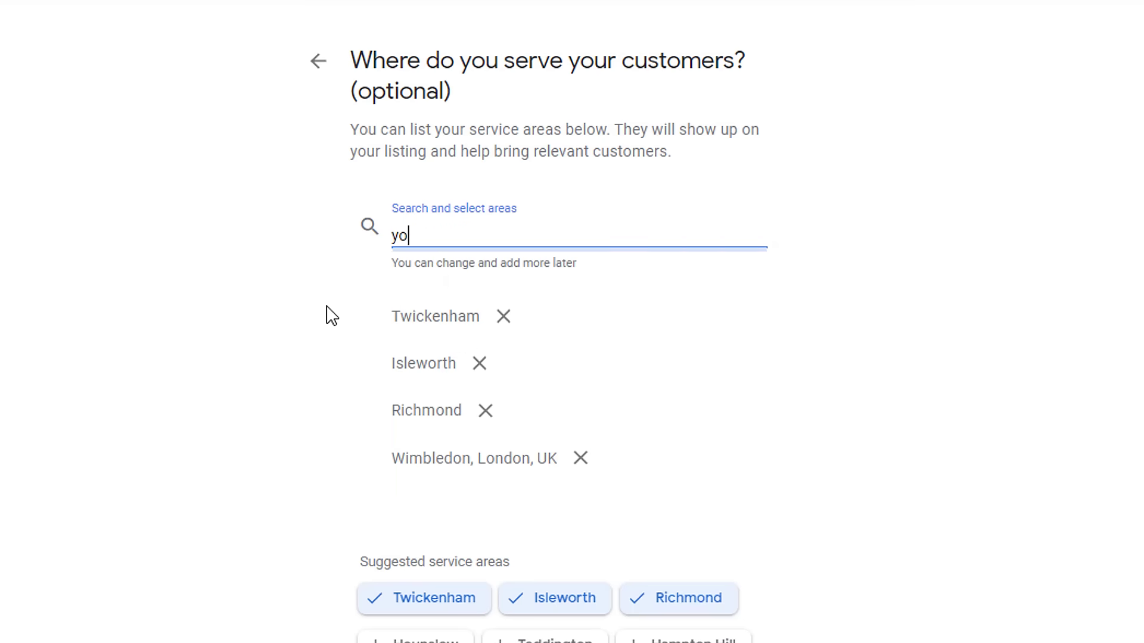
pyautogui.write('rk')
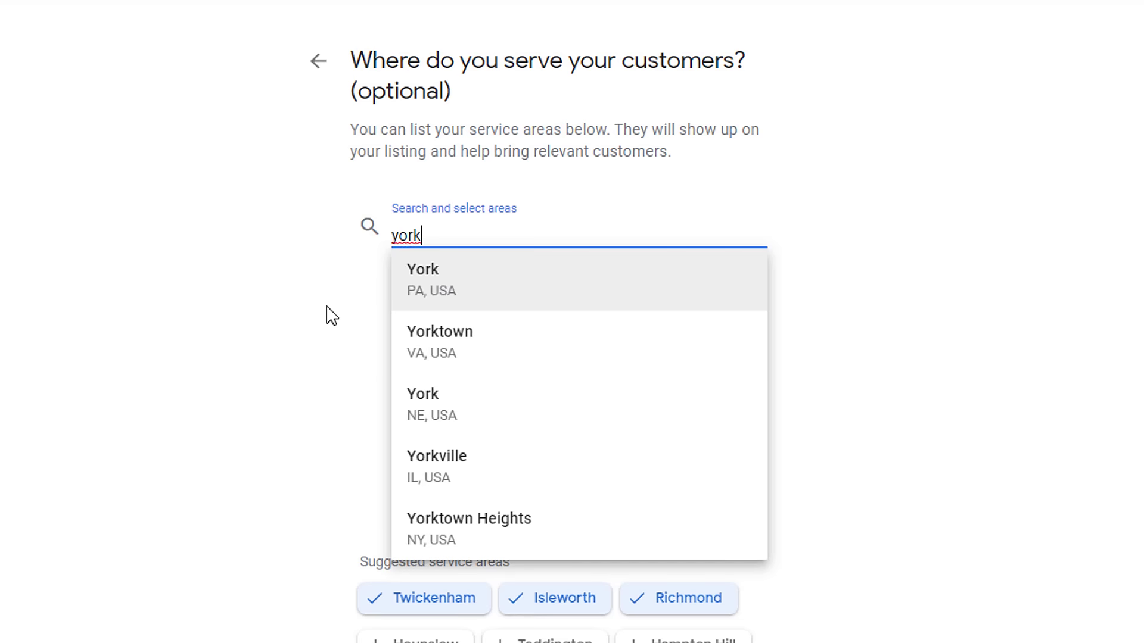
pyautogui.write('shire')
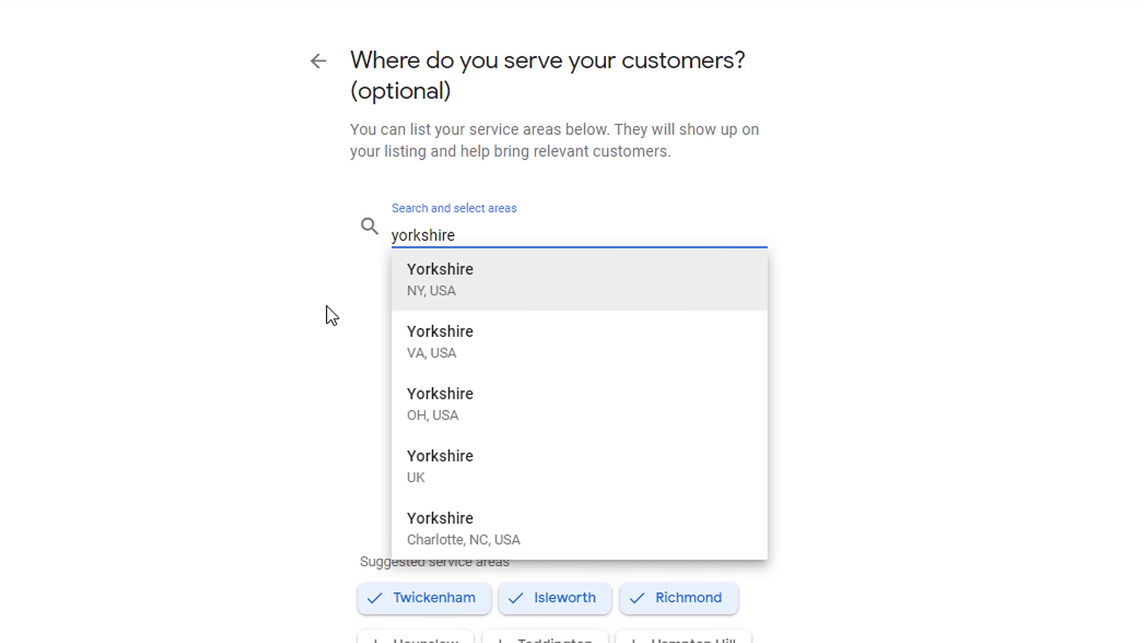
pyautogui.click(452, 475)
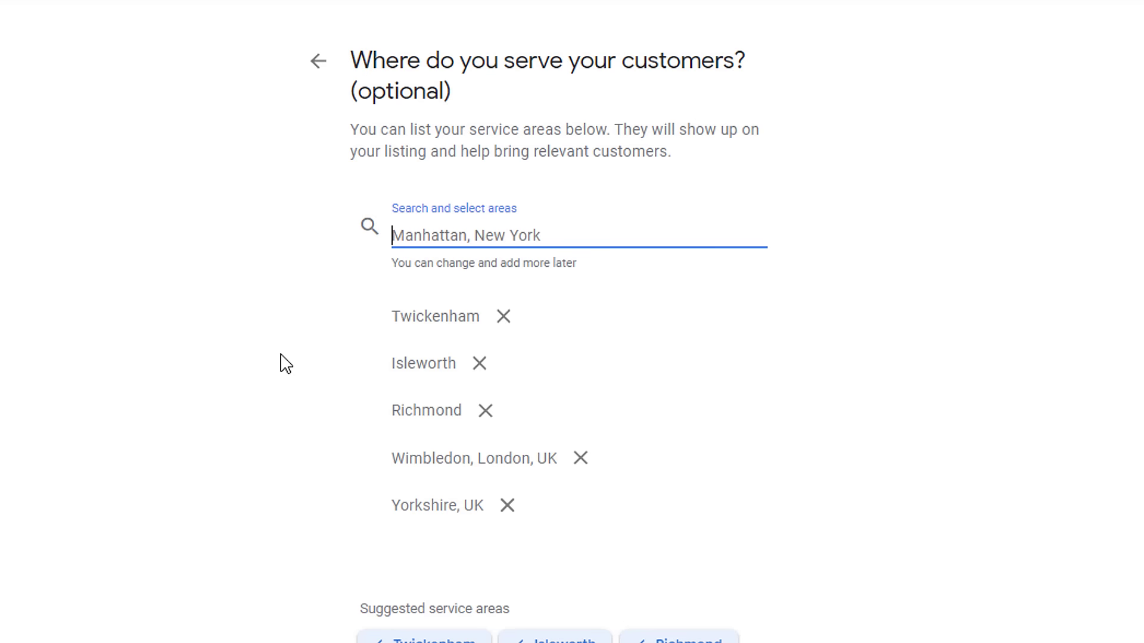
pyautogui.scroll(-4, 285, 358)
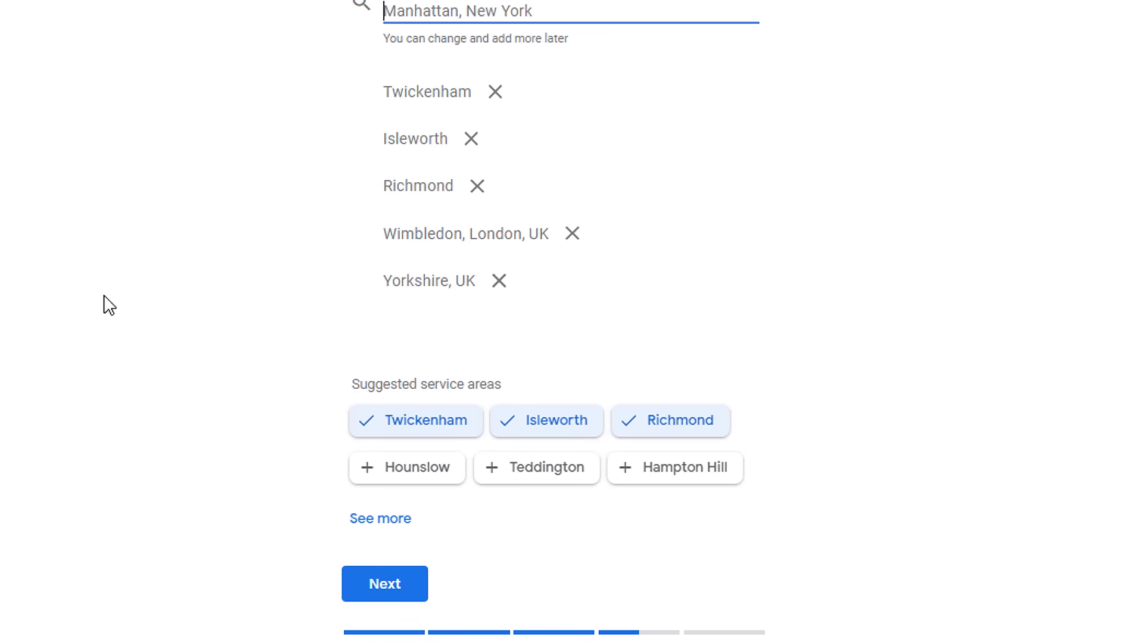
pyautogui.click(383, 590)
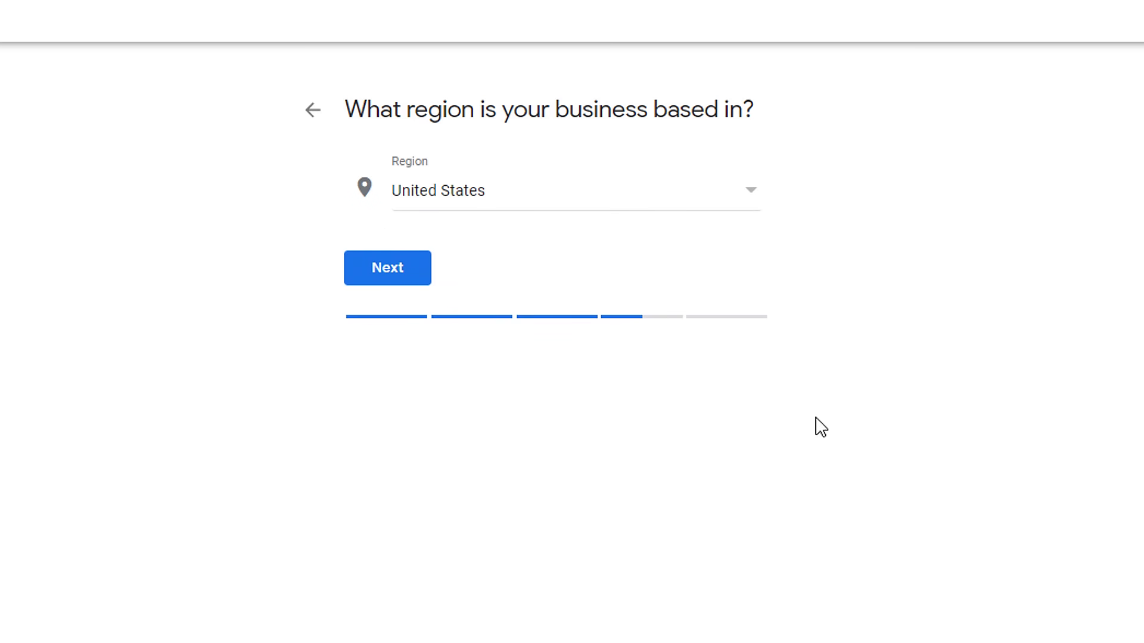
# - Set the business region to United Kingdom and continue
pyautogui.click(752, 201)
pyautogui.click(529, 158)
pyautogui.click(393, 269)
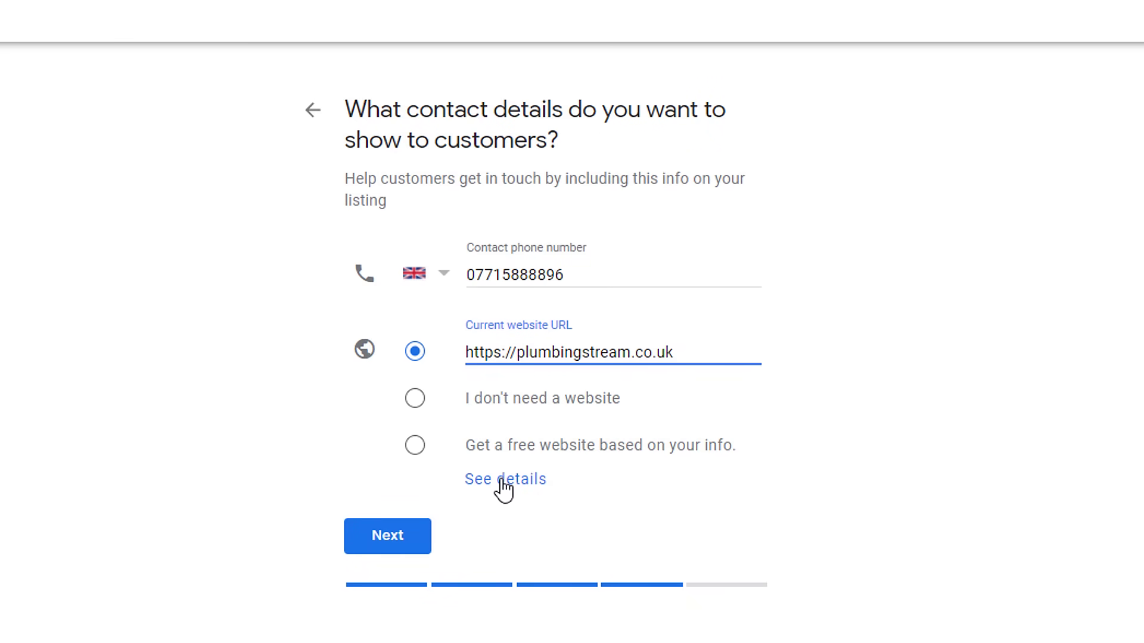
# - Save the contact details, answer Yes to updates and recommendations, and finish the listing
pyautogui.click(408, 544)
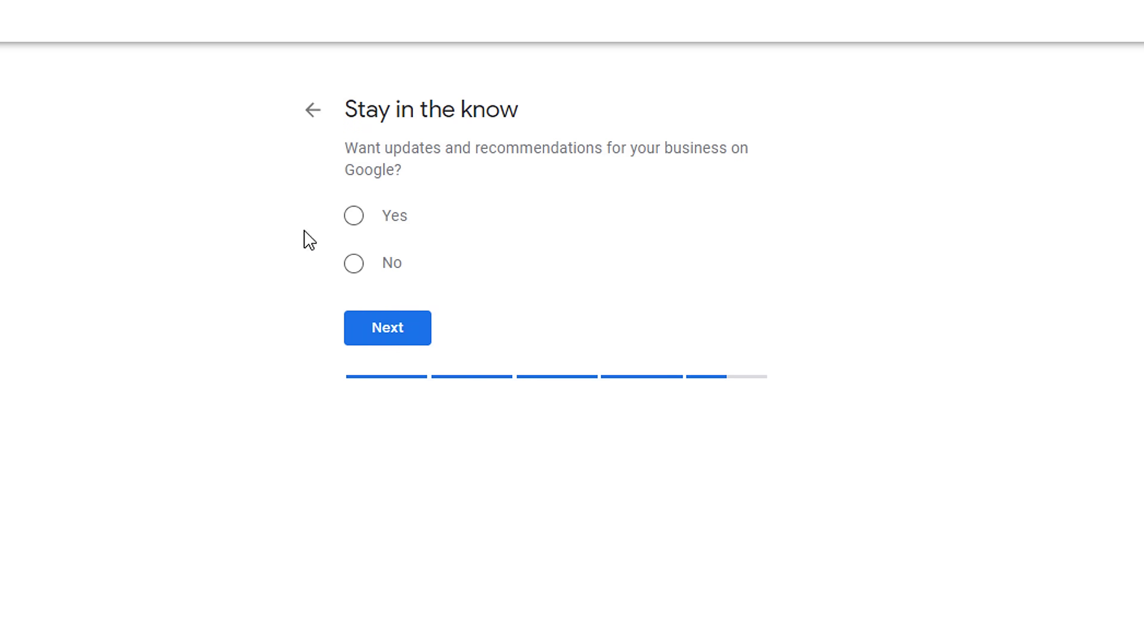
pyautogui.click(354, 217)
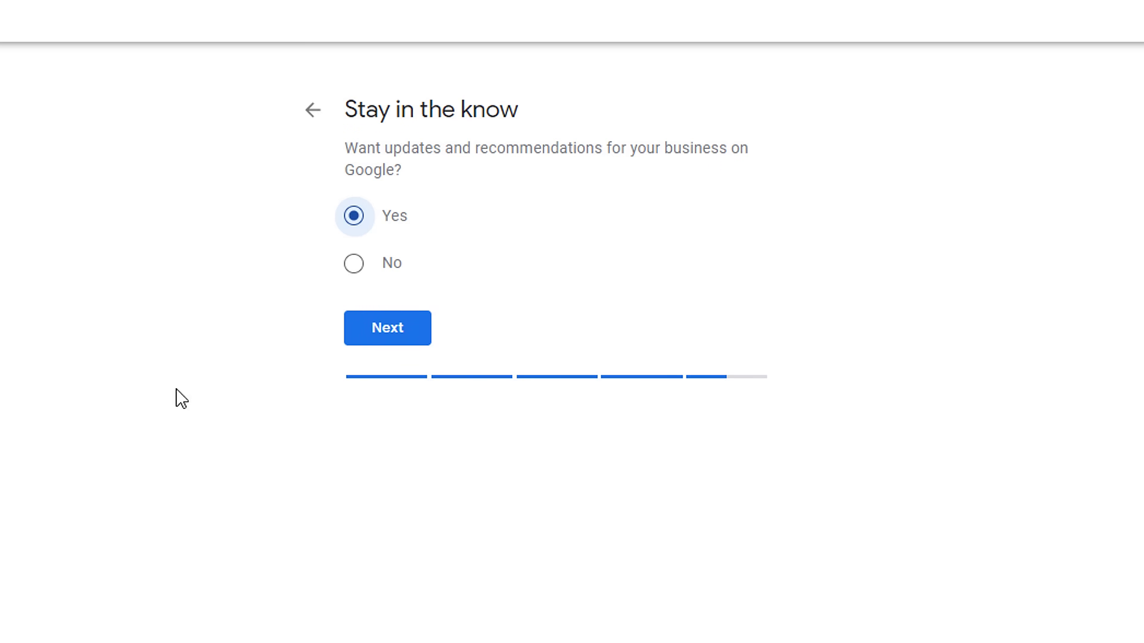
pyautogui.click(401, 340)
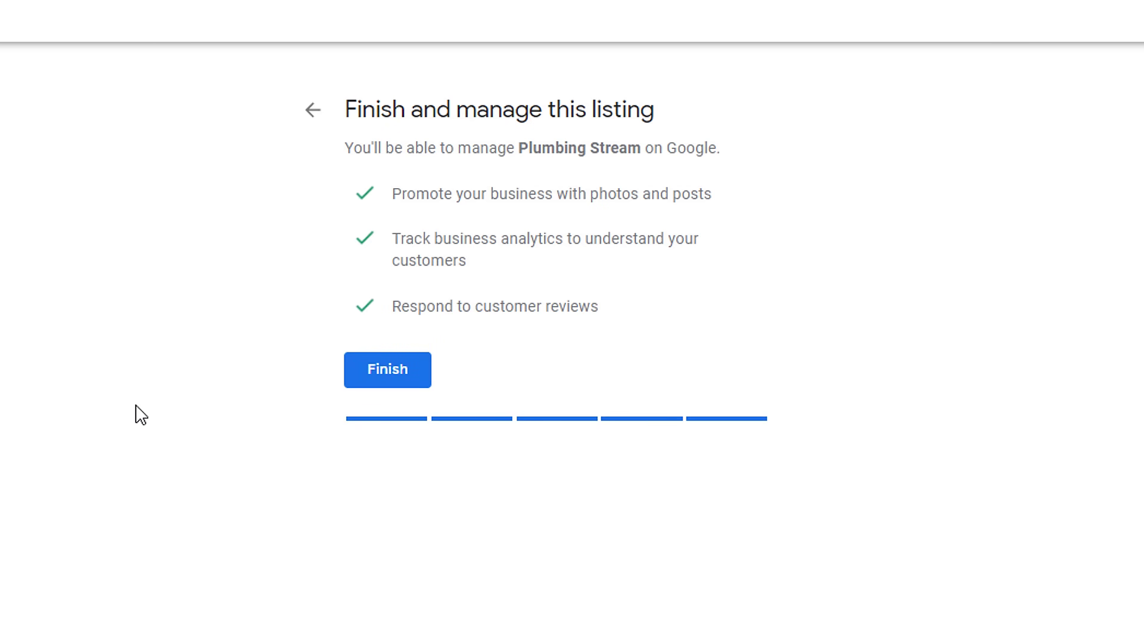
pyautogui.click(388, 375)
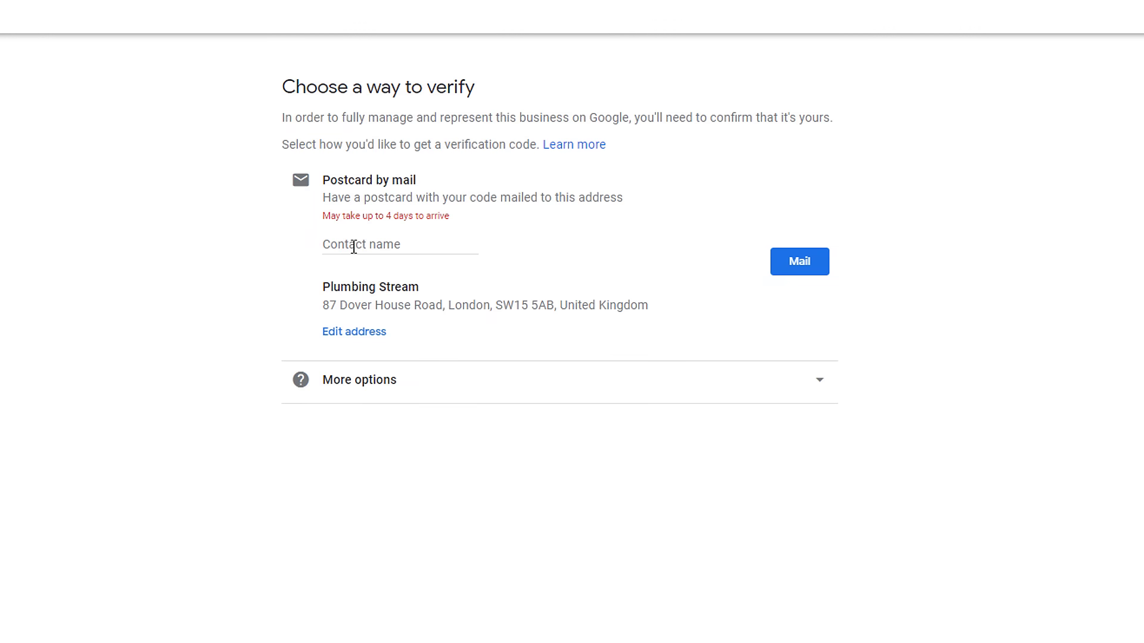
# - Enter a contact name and request the verification postcard by mail
pyautogui.click(819, 383)
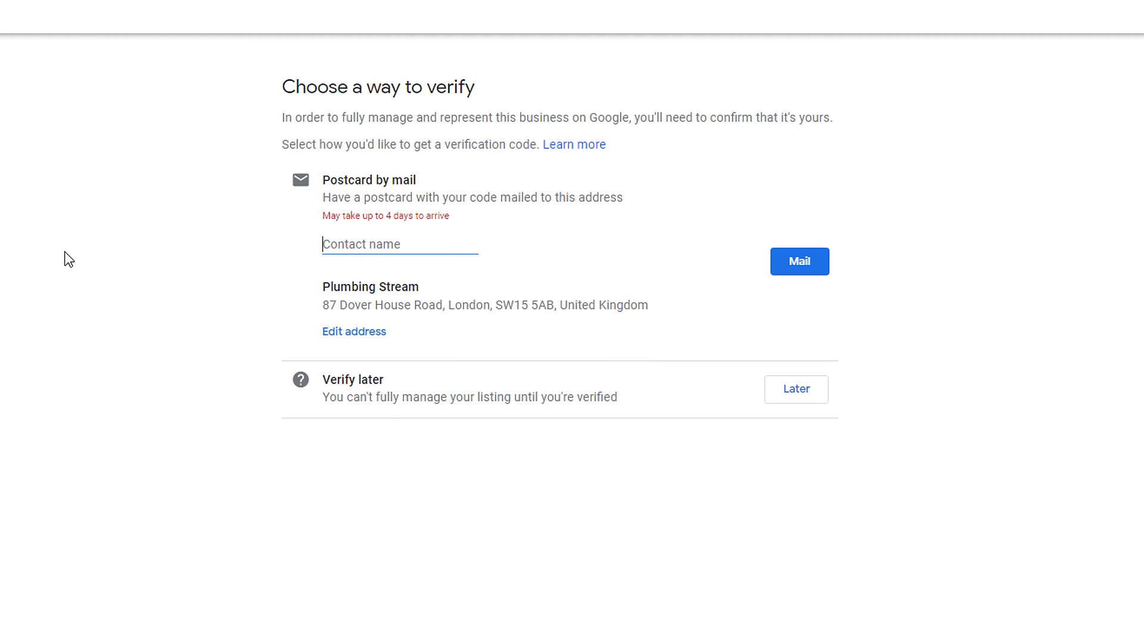
pyautogui.write('John Smith')
pyautogui.click(796, 271)
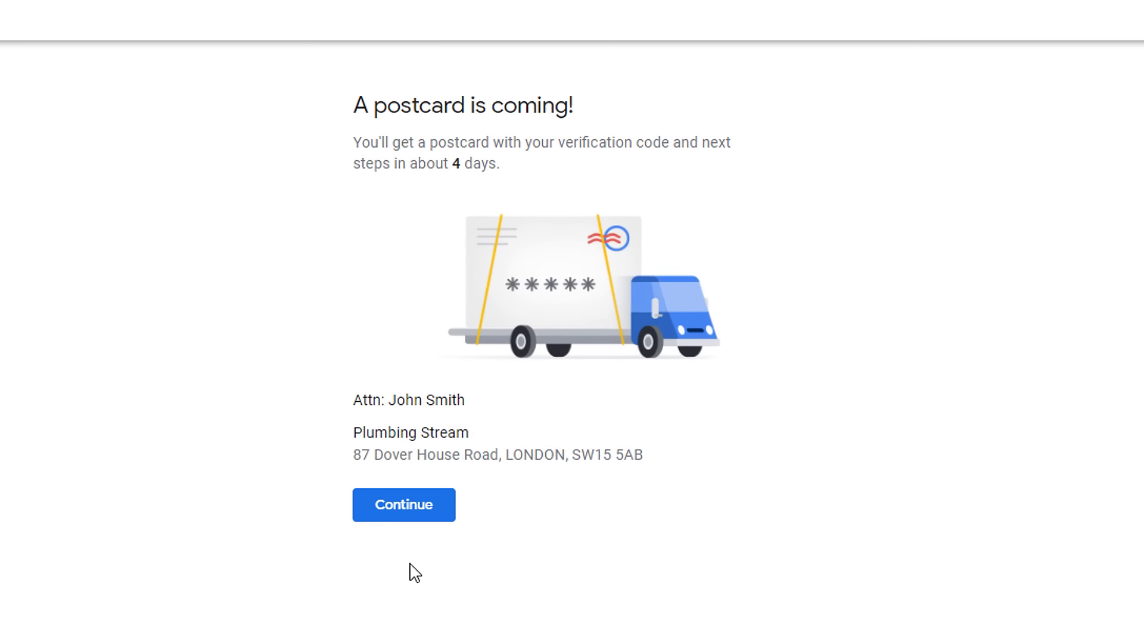
# - Deselect every suggested plumber service, from Find & repair leak to Install shower
pyautogui.click(416, 508)
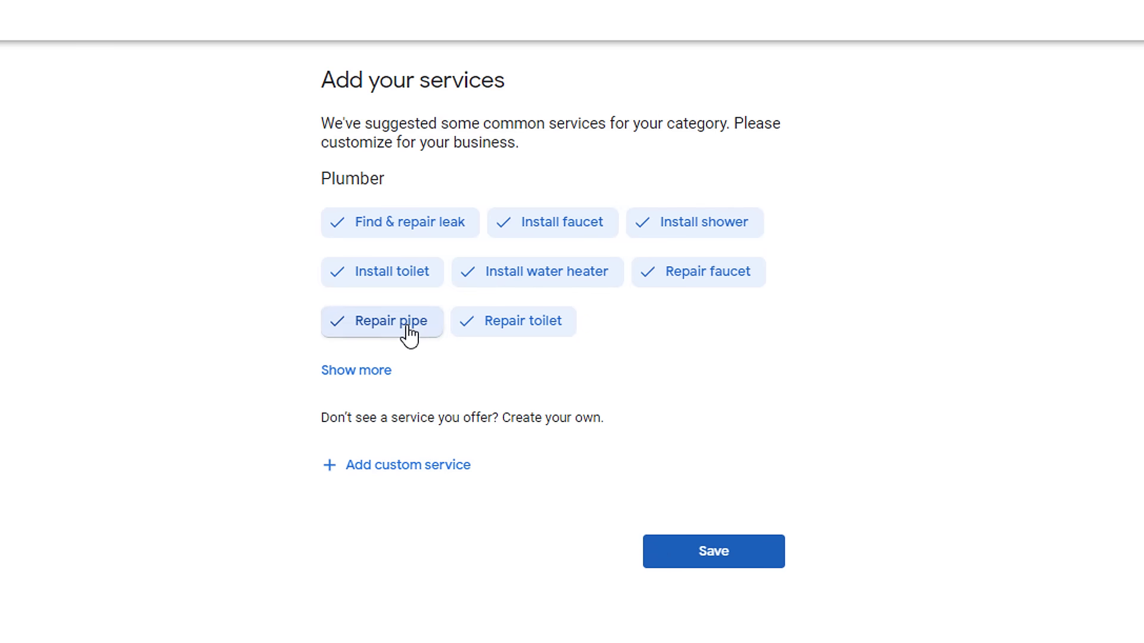
pyautogui.click(508, 327)
pyautogui.click(508, 328)
pyautogui.click(356, 371)
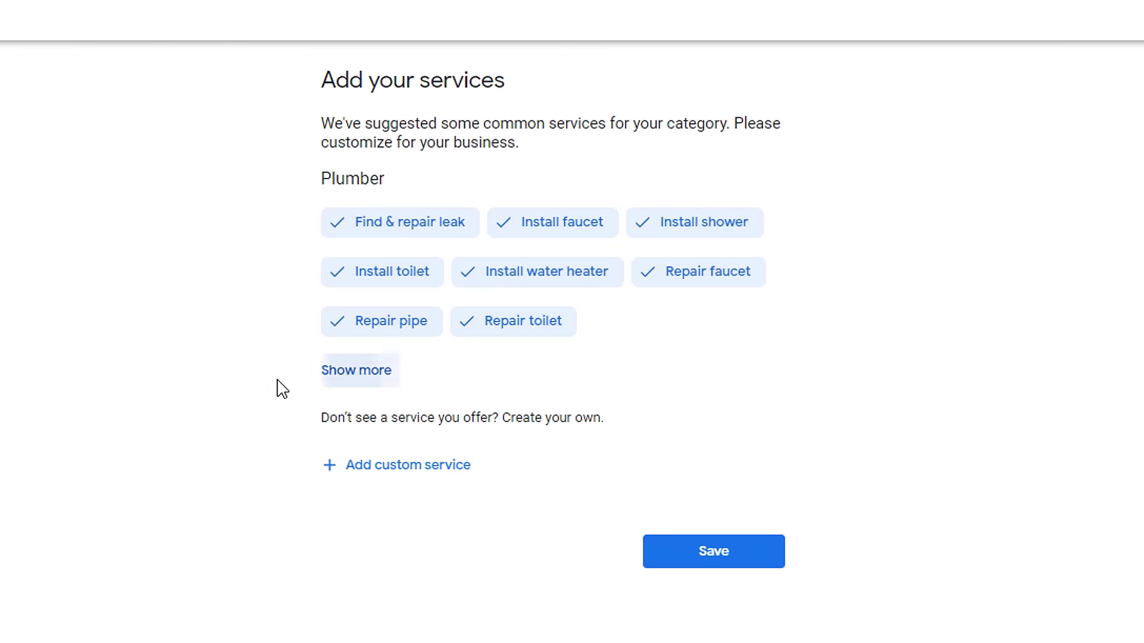
pyautogui.click(371, 224)
pyautogui.click(367, 269)
pyautogui.click(387, 322)
pyautogui.click(548, 223)
pyautogui.click(530, 273)
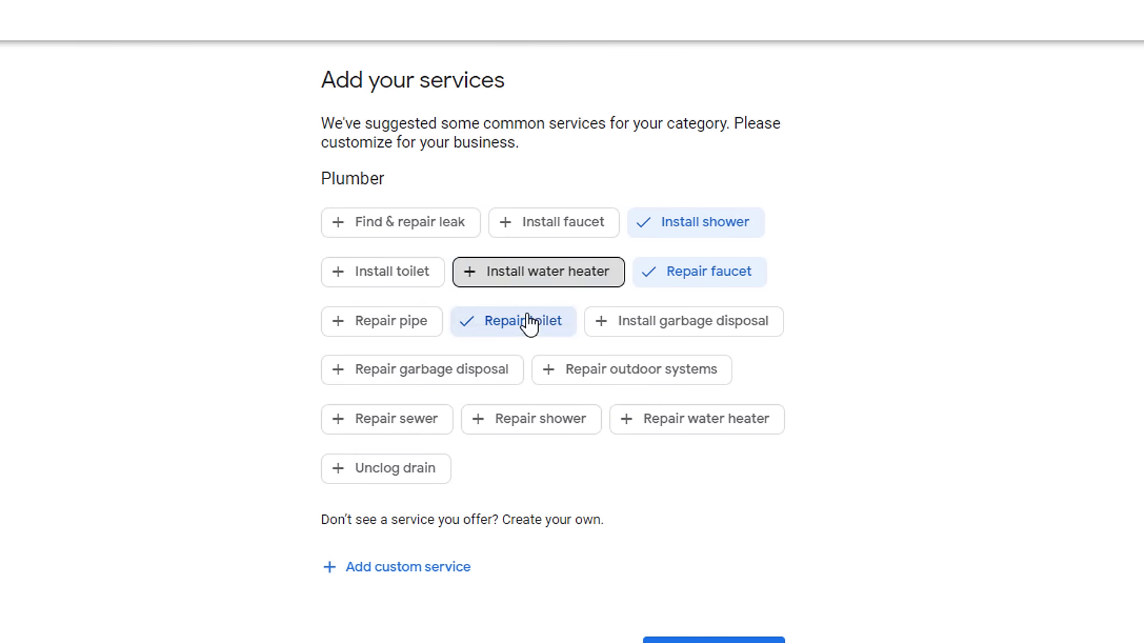
pyautogui.click(525, 321)
pyautogui.click(700, 273)
pyautogui.click(697, 223)
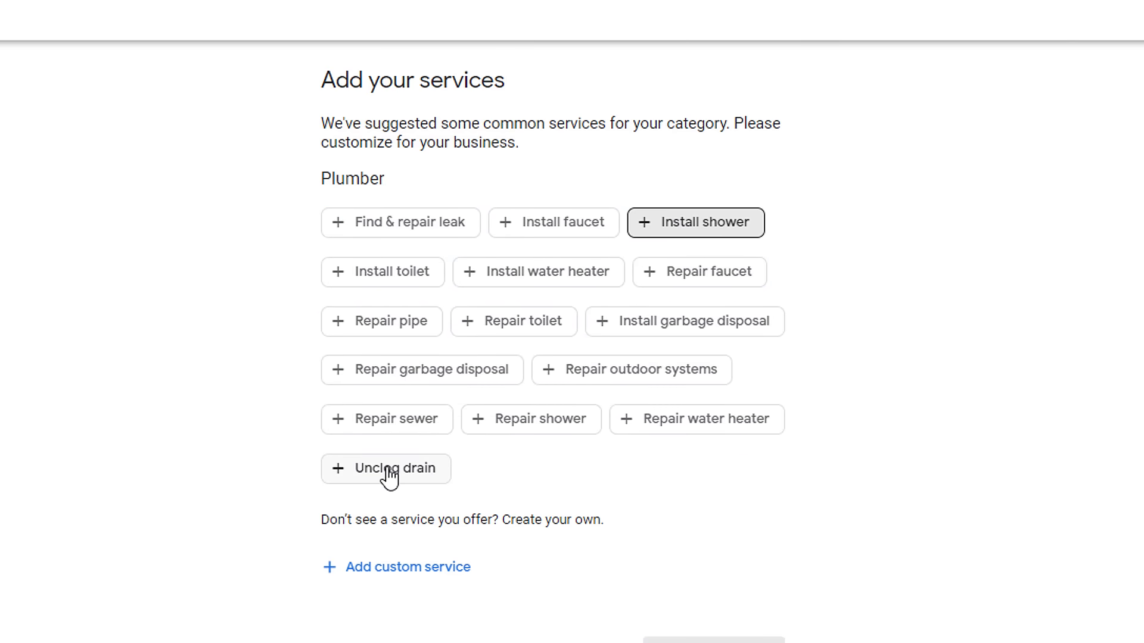
pyautogui.scroll(-3, 431, 570)
# - Add custom services 'boiler repair' and 'immersion tank replacement' and save them
pyautogui.click(431, 381)
pyautogui.write('boiler repair')
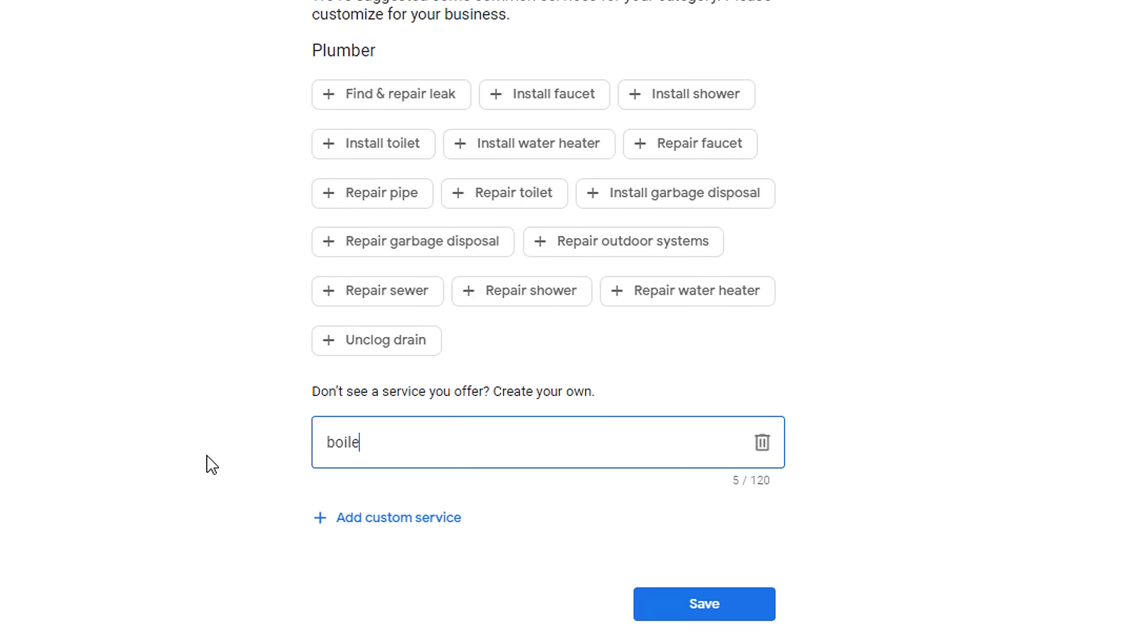
pyautogui.click(401, 520)
pyautogui.write('immersion tank replacement')
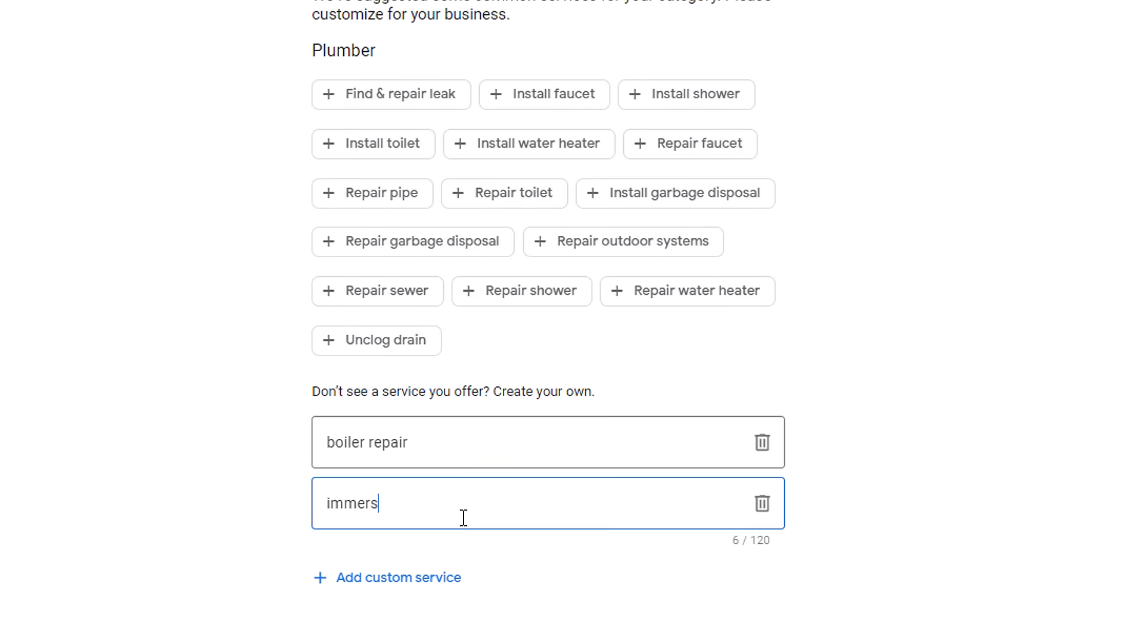
pyautogui.scroll(-1, 730, 607)
pyautogui.click(728, 606)
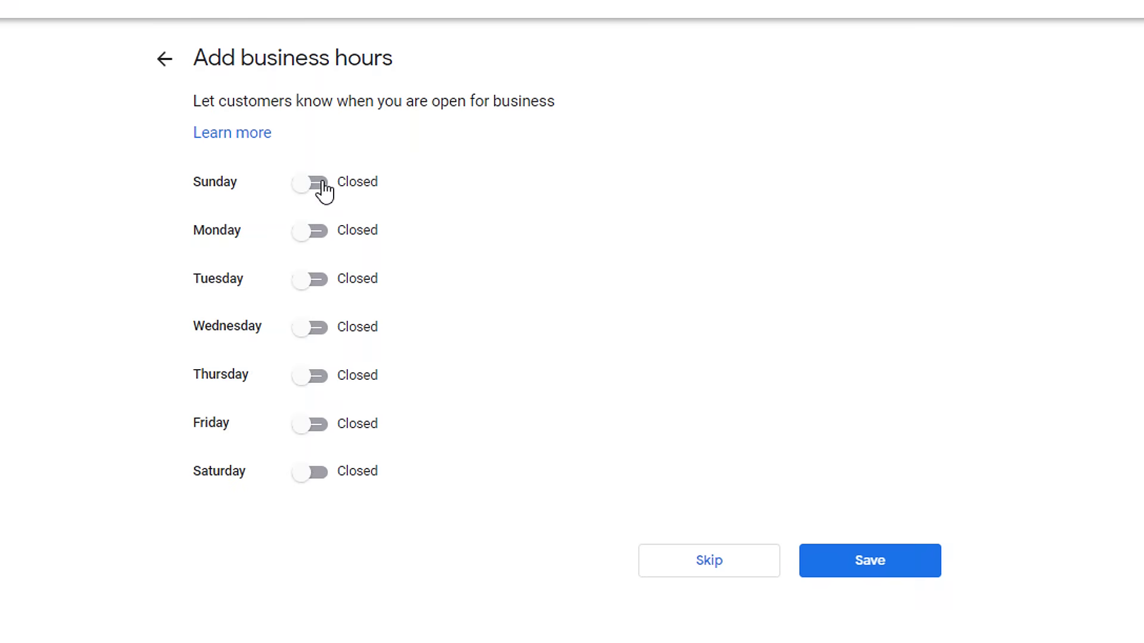
# - Mark the business open on all seven days, Sunday through Saturday
pyautogui.click(316, 184)
pyautogui.click(316, 231)
pyautogui.click(316, 280)
pyautogui.click(316, 328)
pyautogui.click(316, 376)
pyautogui.click(314, 427)
pyautogui.click(310, 473)
# - Set hours to 9:00 AM–6:00 PM, save them, then save the business description
pyautogui.click(472, 185)
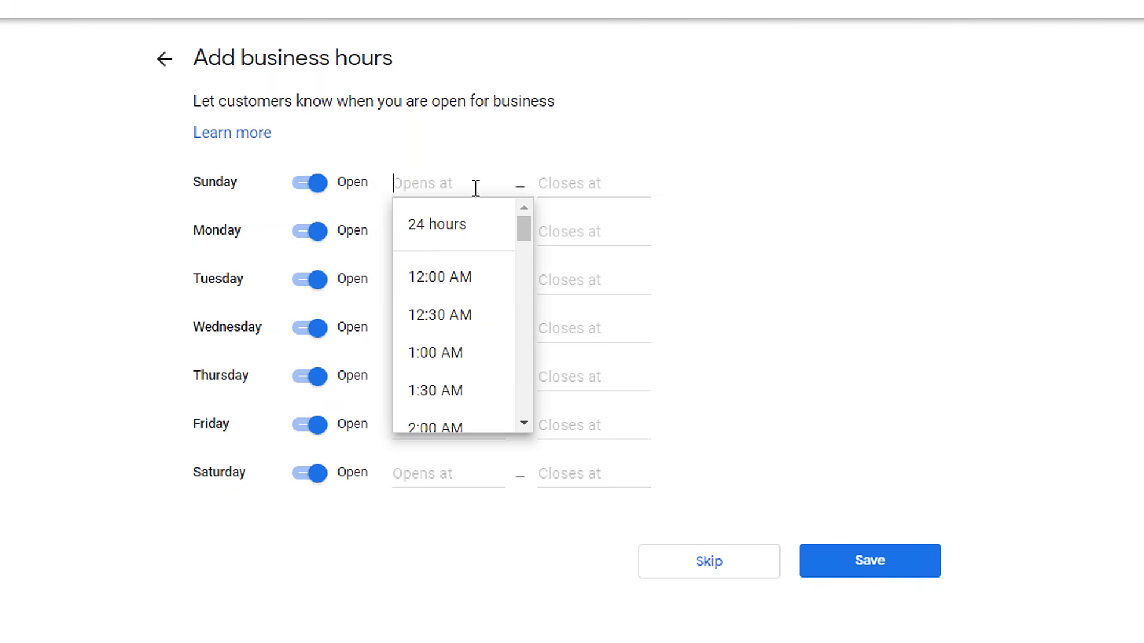
pyautogui.scroll(-5, 524, 237)
pyautogui.click(452, 238)
pyautogui.click(572, 183)
pyautogui.scroll(-5, 669, 328)
pyautogui.scroll(-5, 670, 318)
pyautogui.click(581, 274)
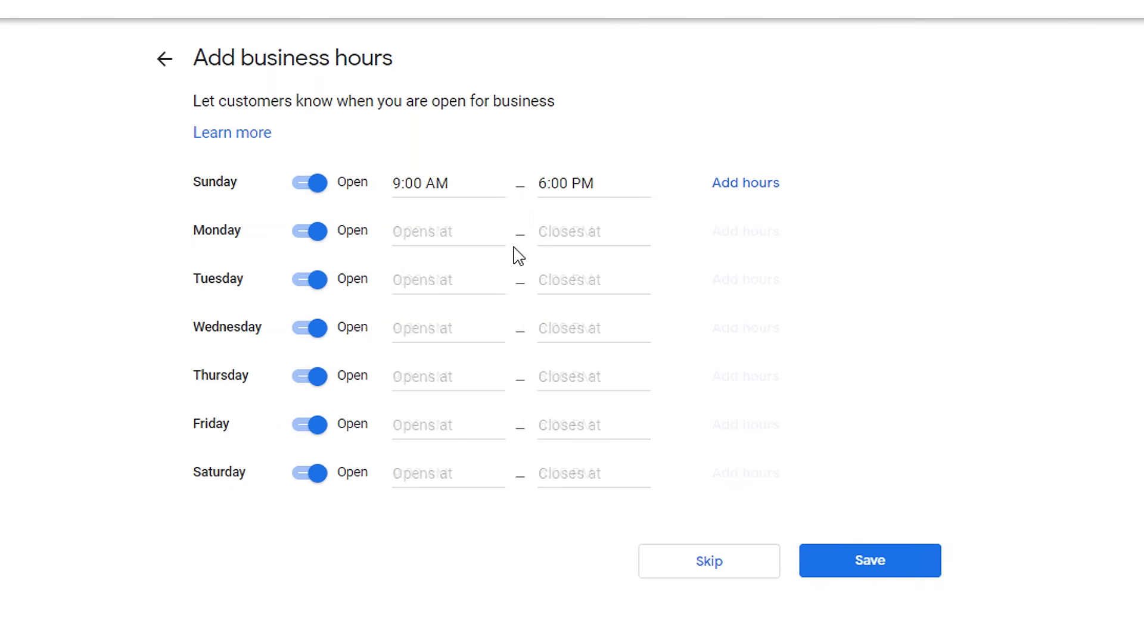
pyautogui.click(809, 563)
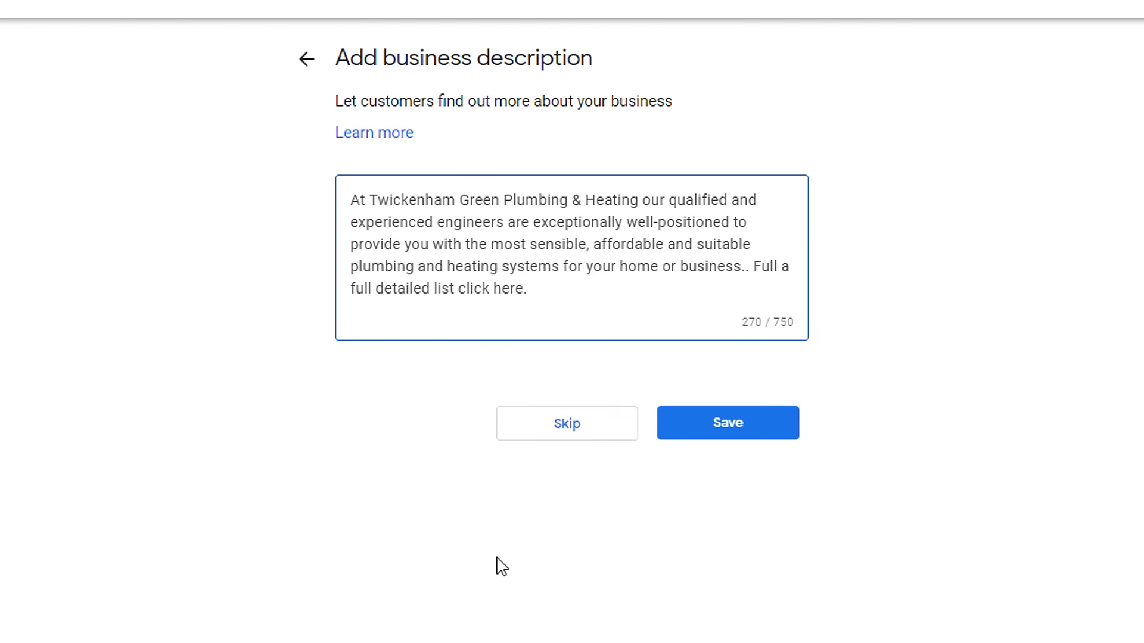
pyautogui.click(731, 427)
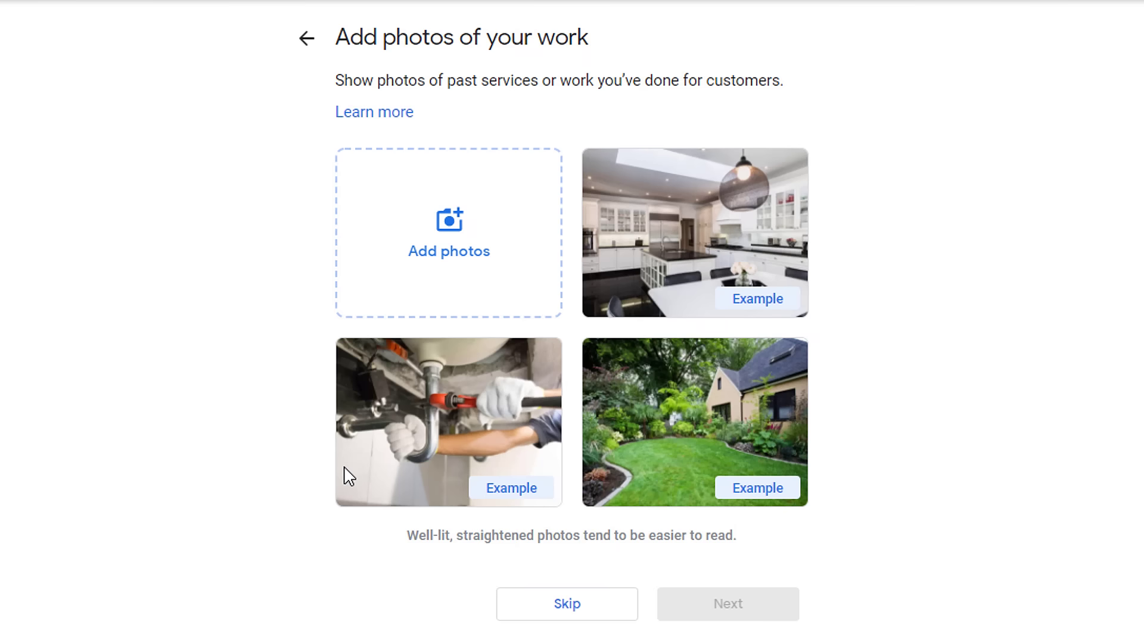
# - Upload three work photos, including the running tap and plumber shots, and continue
pyautogui.click(452, 226)
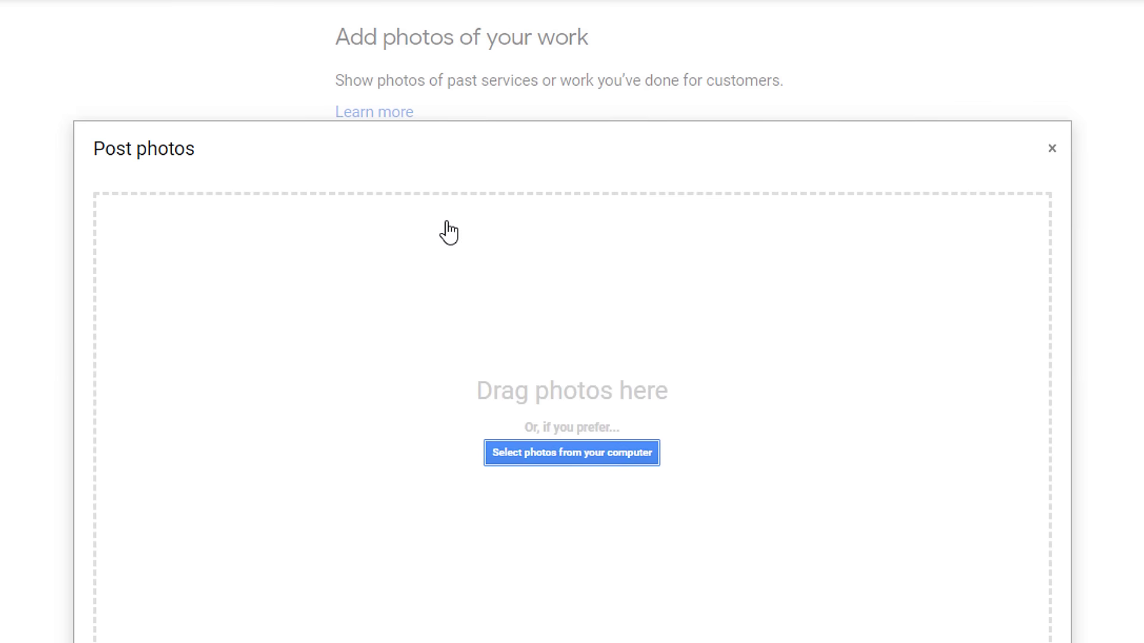
pyautogui.click(588, 454)
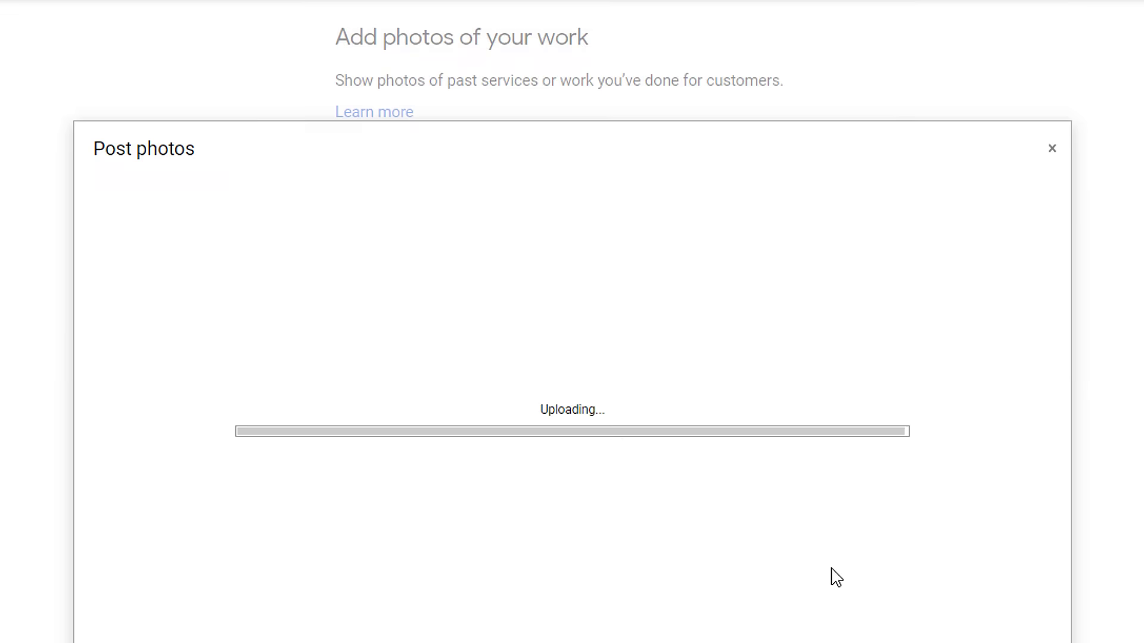
pyautogui.click(437, 248)
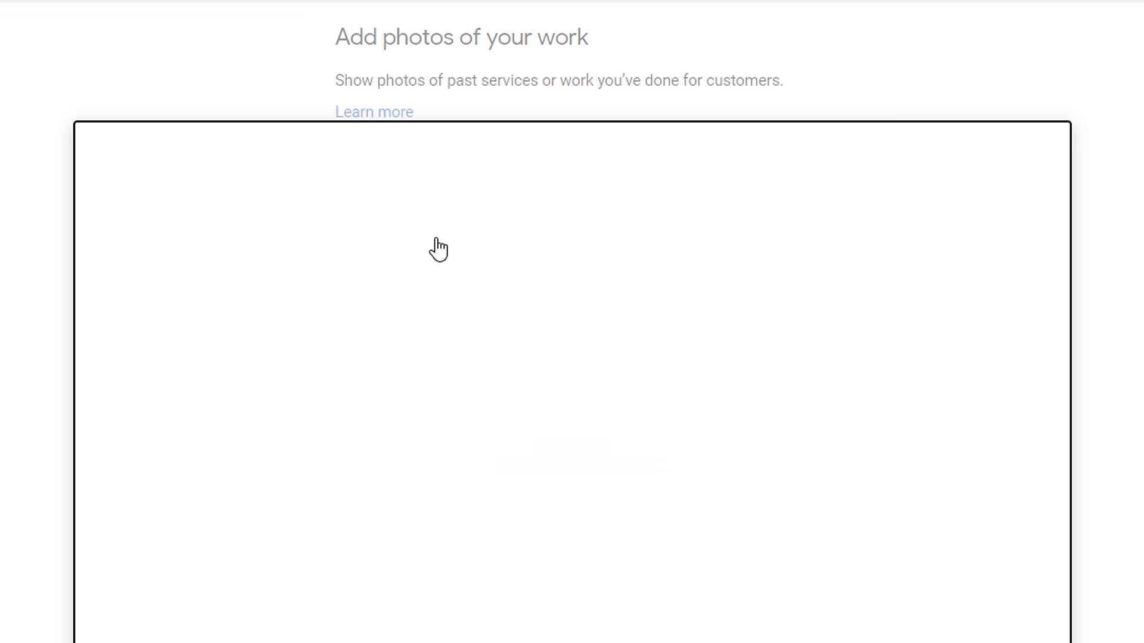
pyautogui.click(547, 469)
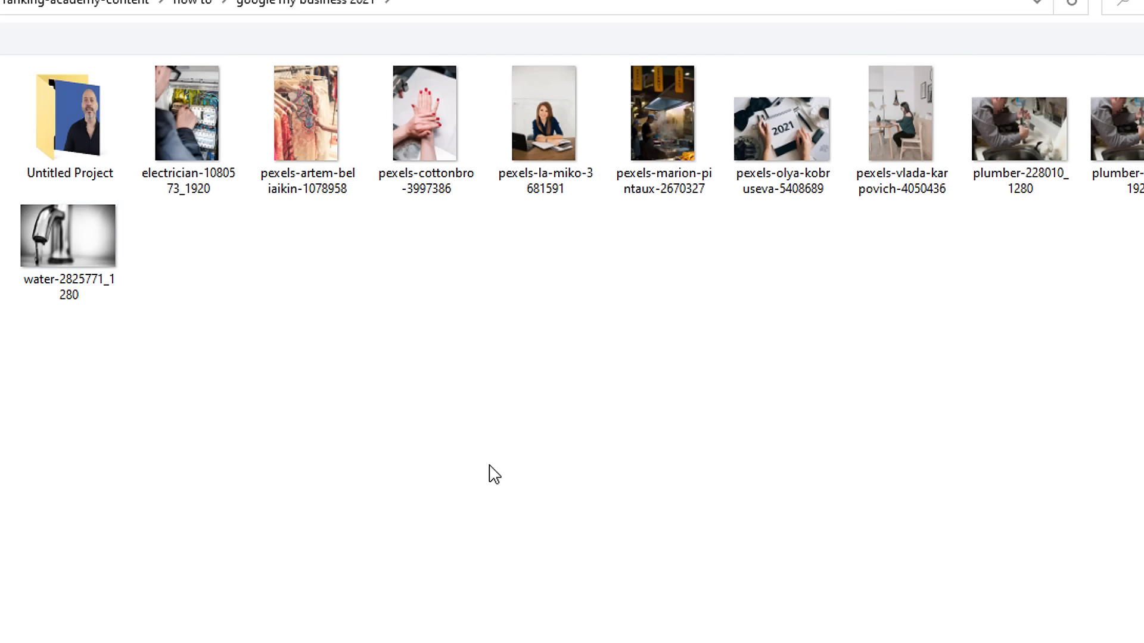
pyautogui.doubleClick(69, 250)
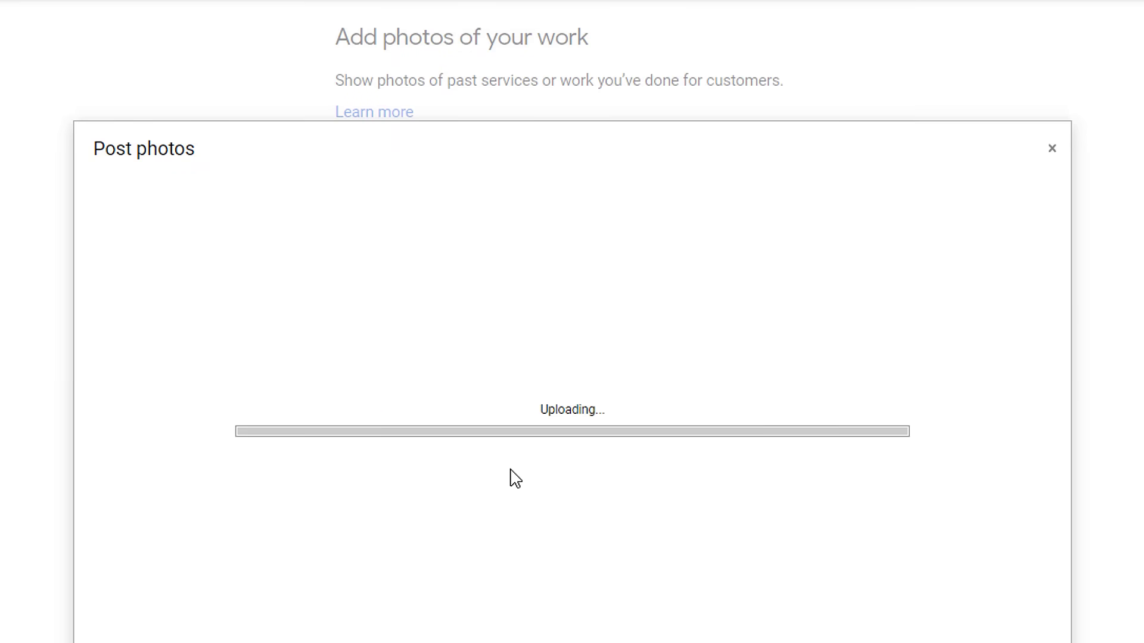
pyautogui.click(485, 243)
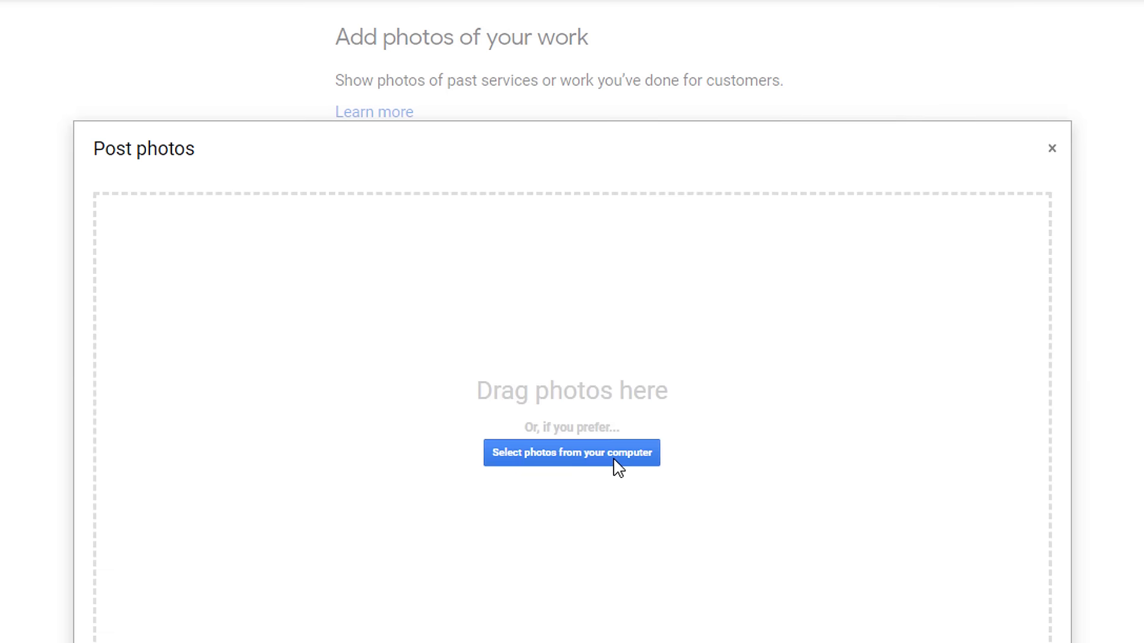
pyautogui.click(487, 444)
pyautogui.doubleClick(983, 167)
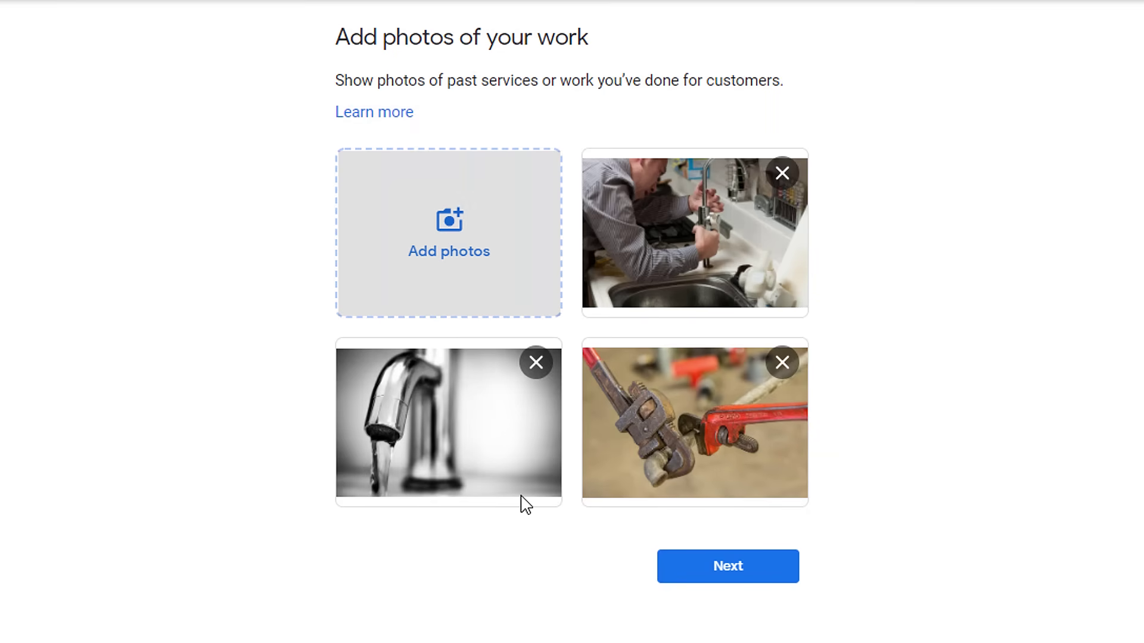
pyautogui.click(725, 575)
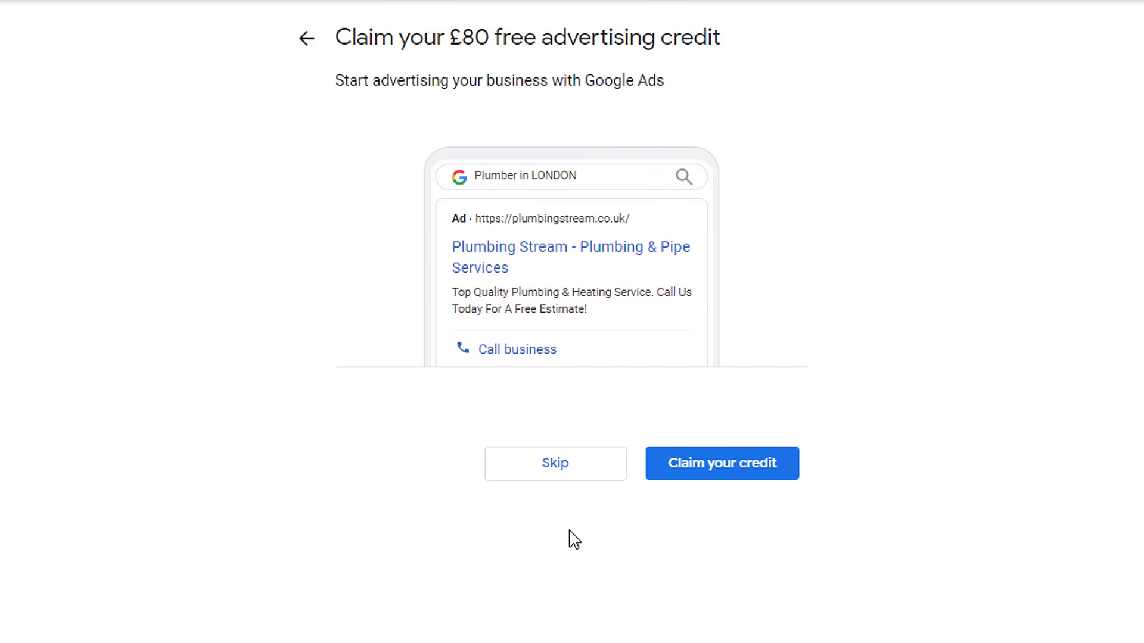
# - Skip the £80 advertising credit and continue to the Plumbing Stream dashboard
pyautogui.click(561, 464)
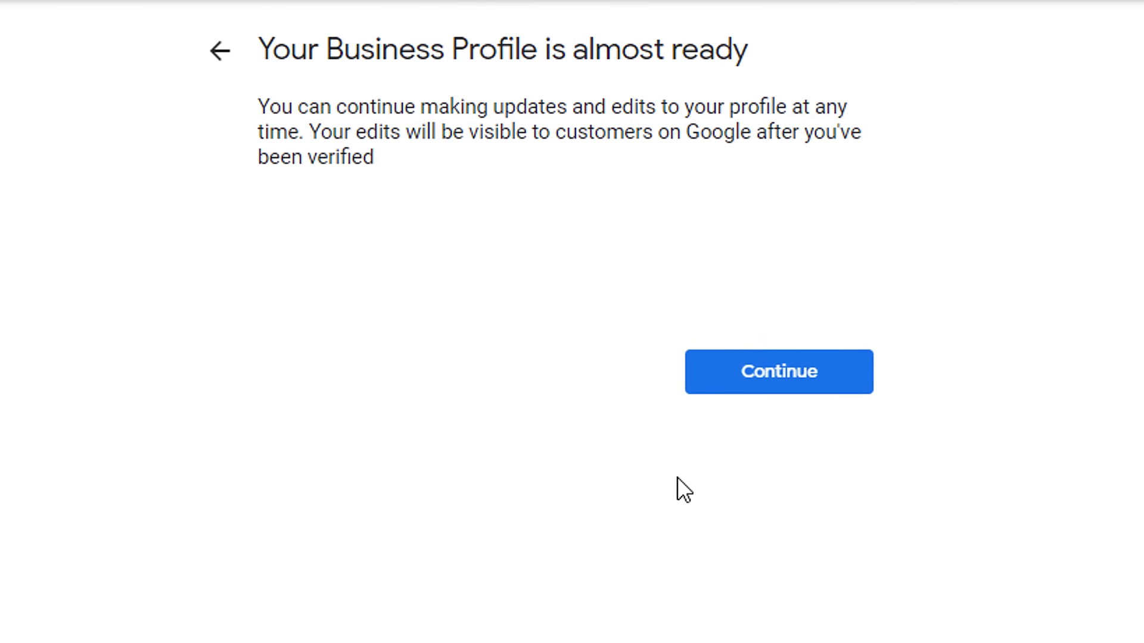
pyautogui.click(779, 385)
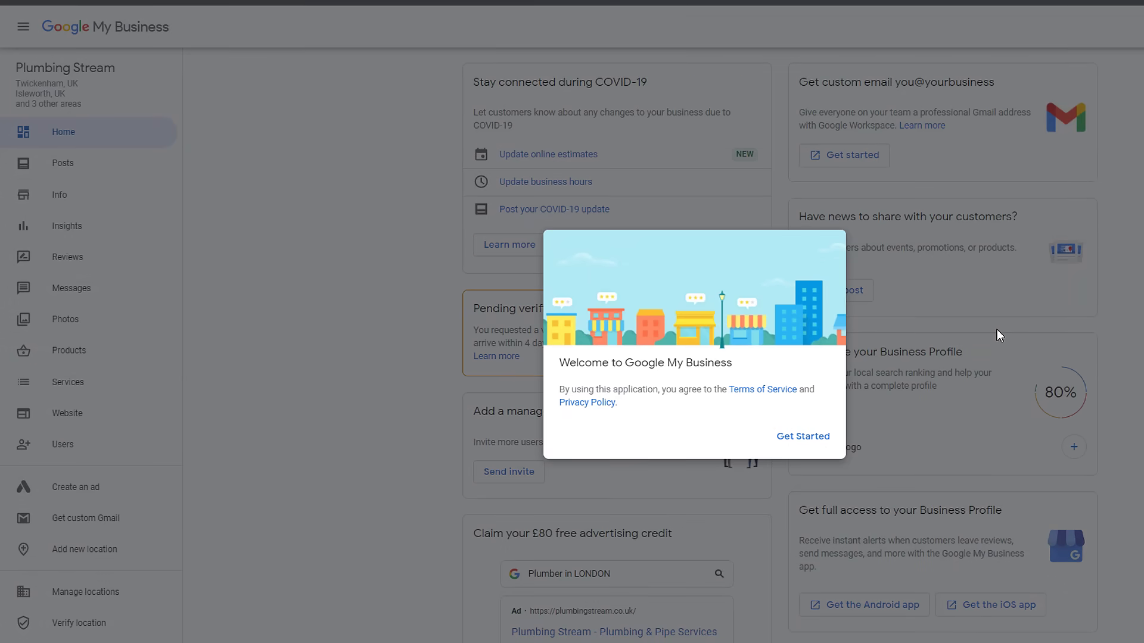
# - Close the Welcome to Google My Business dialog with Get Started
pyautogui.click(789, 436)
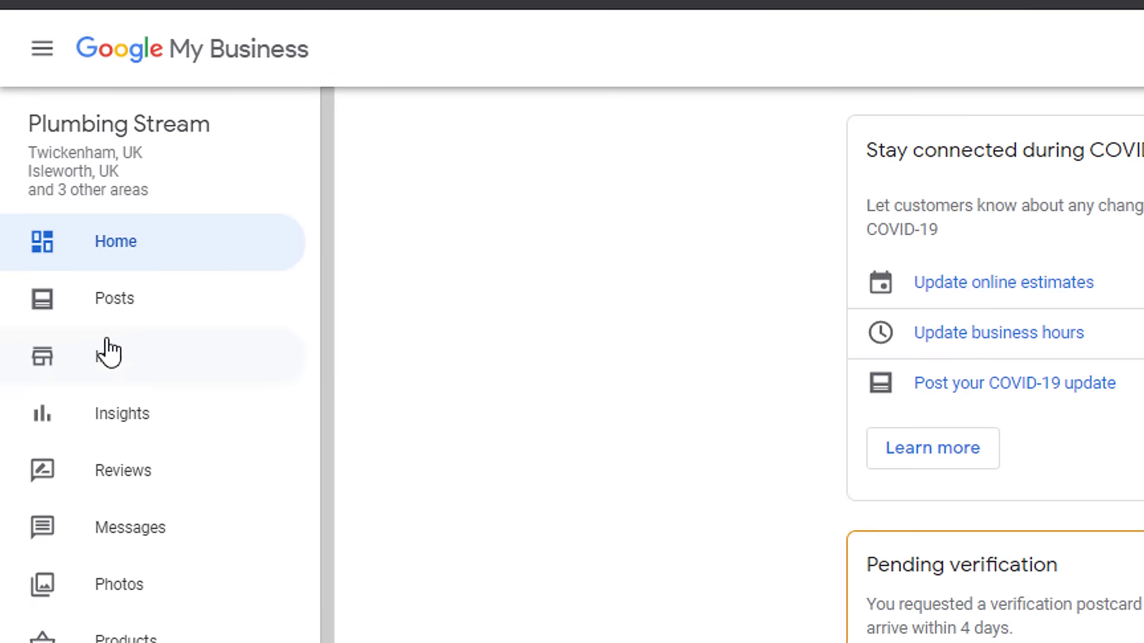
# - Open the Info page and review the category, service areas, hours and description
pyautogui.click(108, 361)
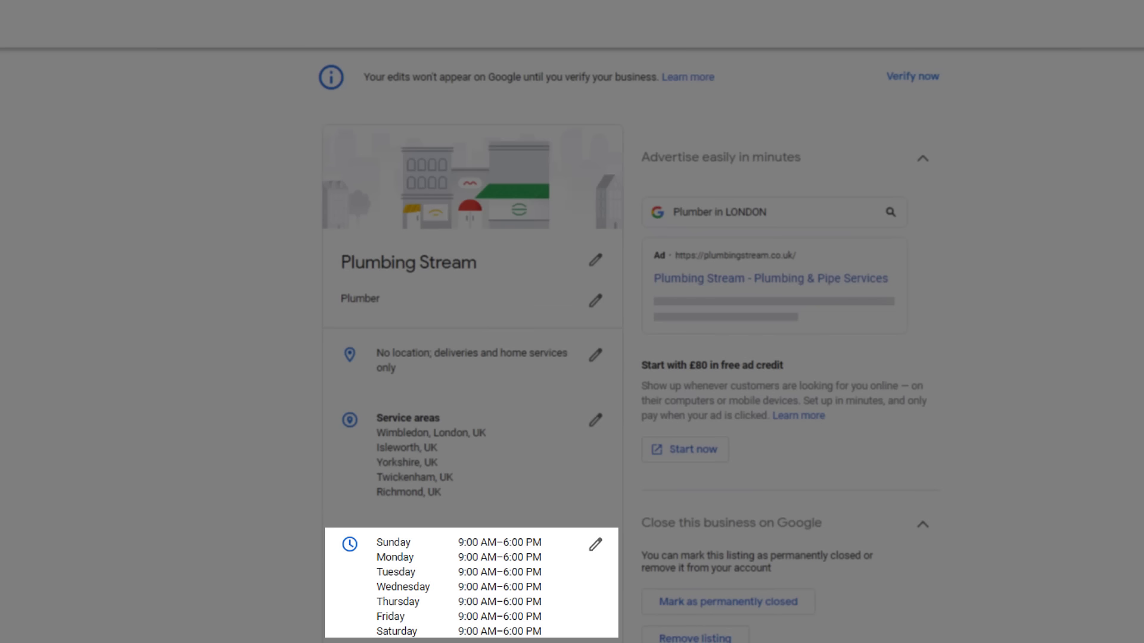
pyautogui.scroll(-6, 572, 357)
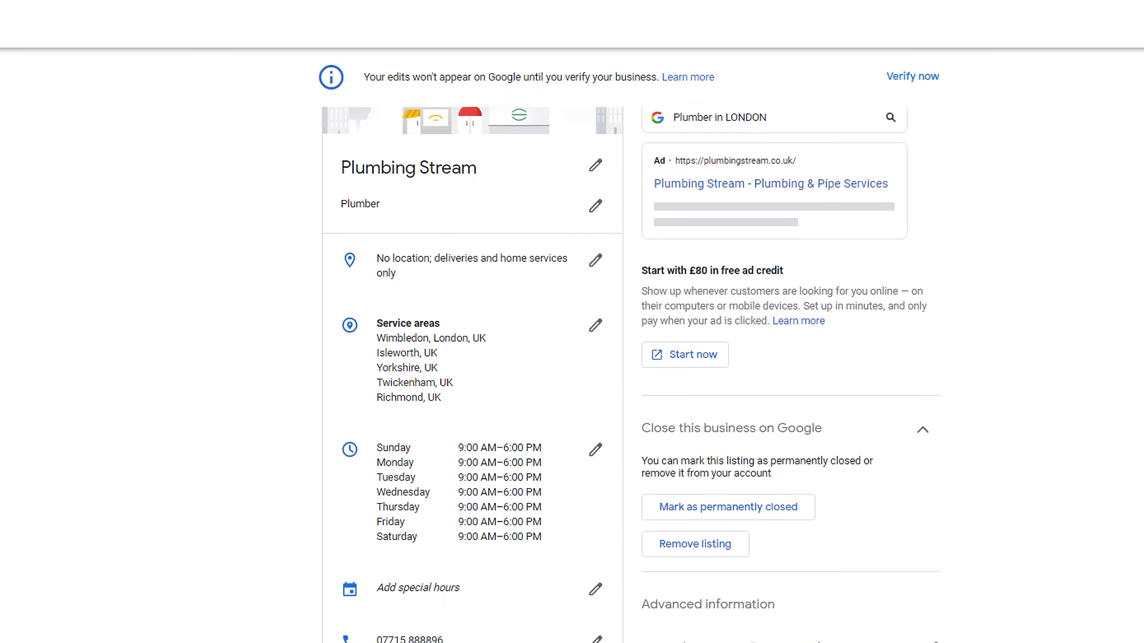
pyautogui.scroll(-6, 641, 381)
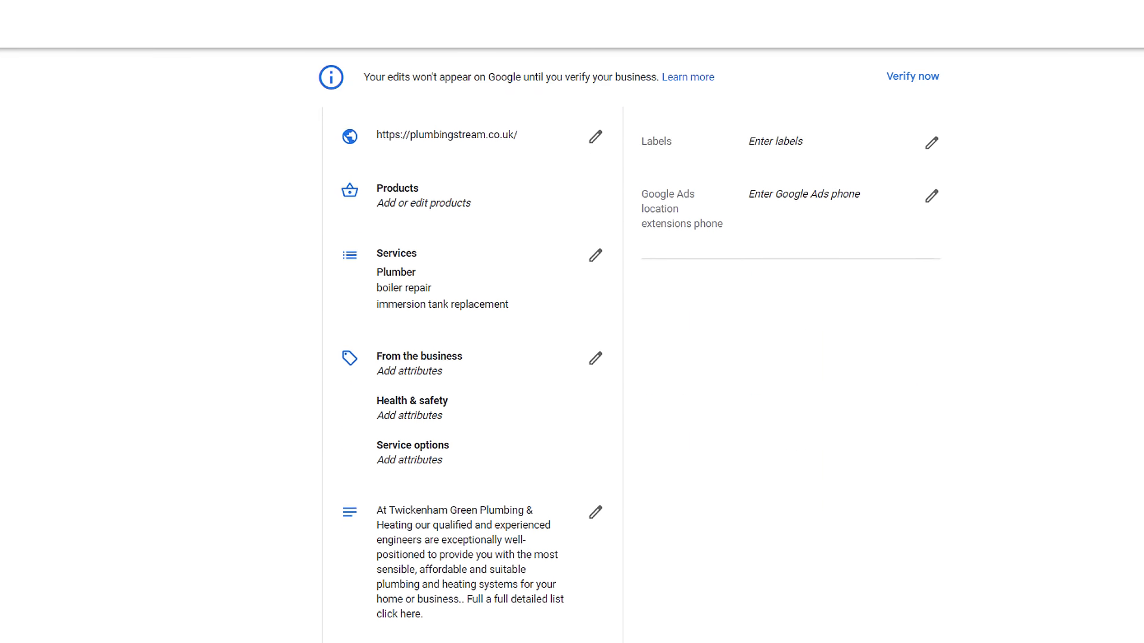
pyautogui.scroll(8, 640, 382)
pyautogui.scroll(5, 572, 358)
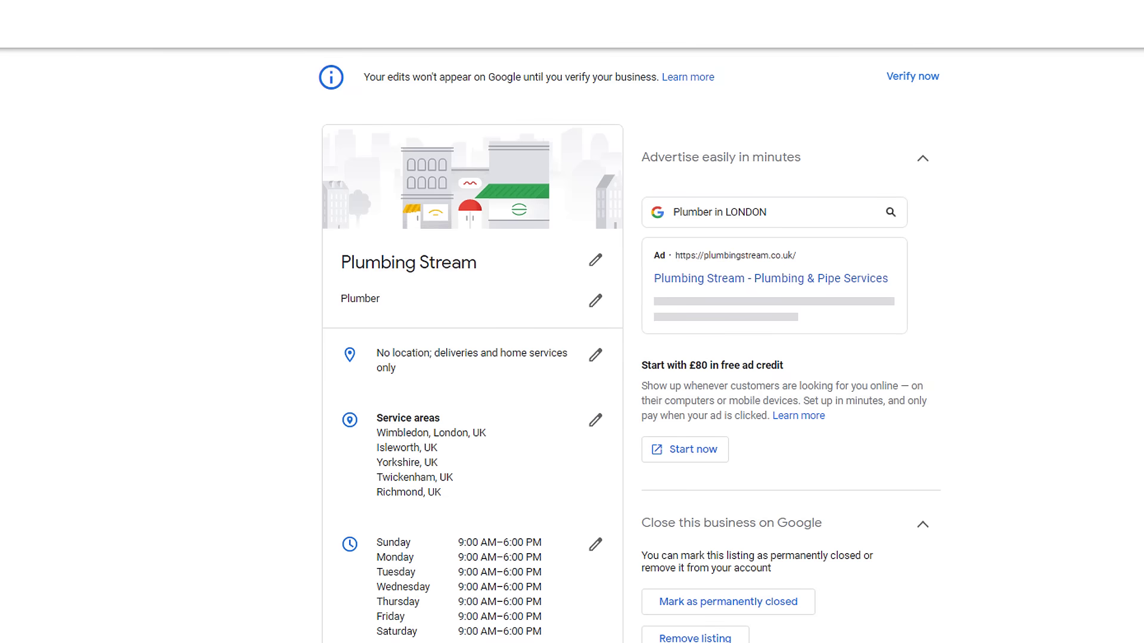
# - Add 'Air conditioning repair service' as an additional category next to Plumber
pyautogui.click(594, 304)
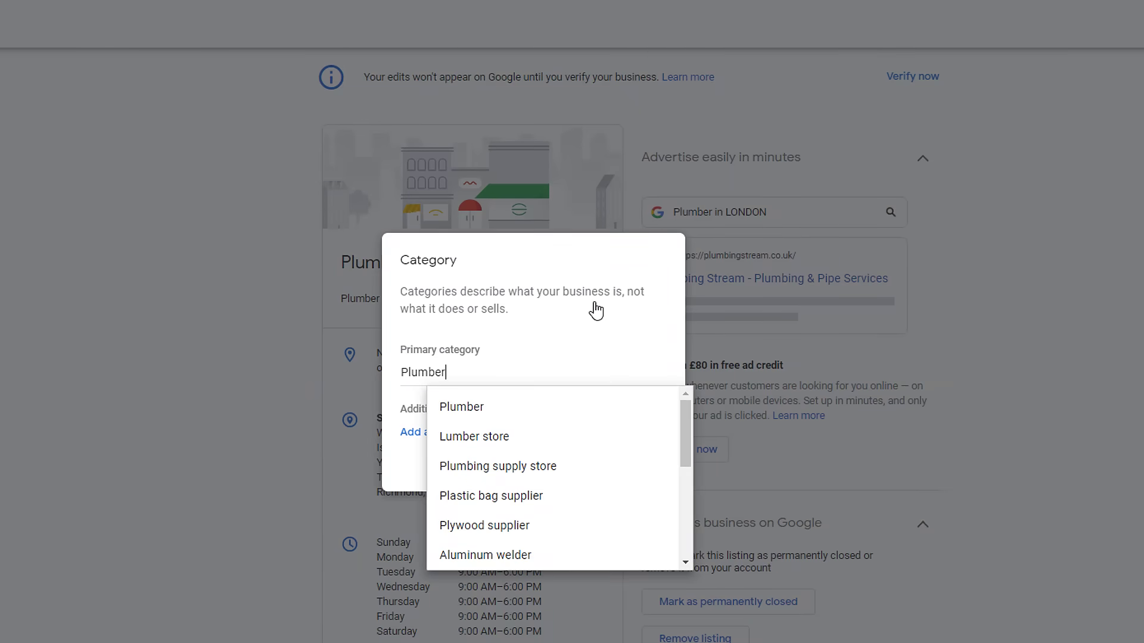
pyautogui.click(588, 344)
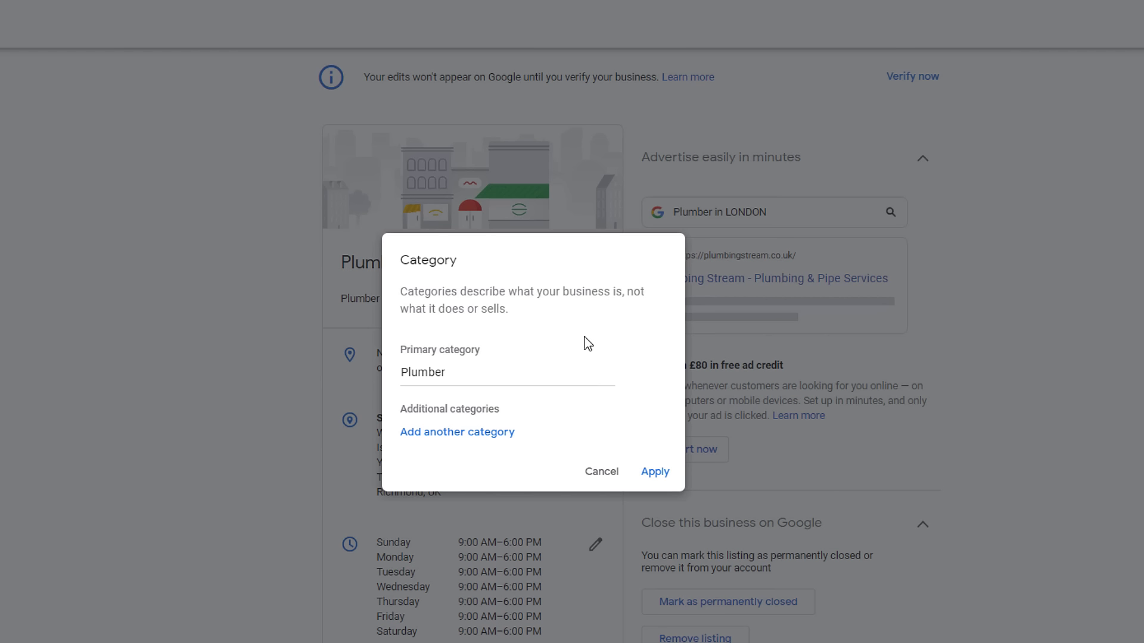
pyautogui.click(472, 432)
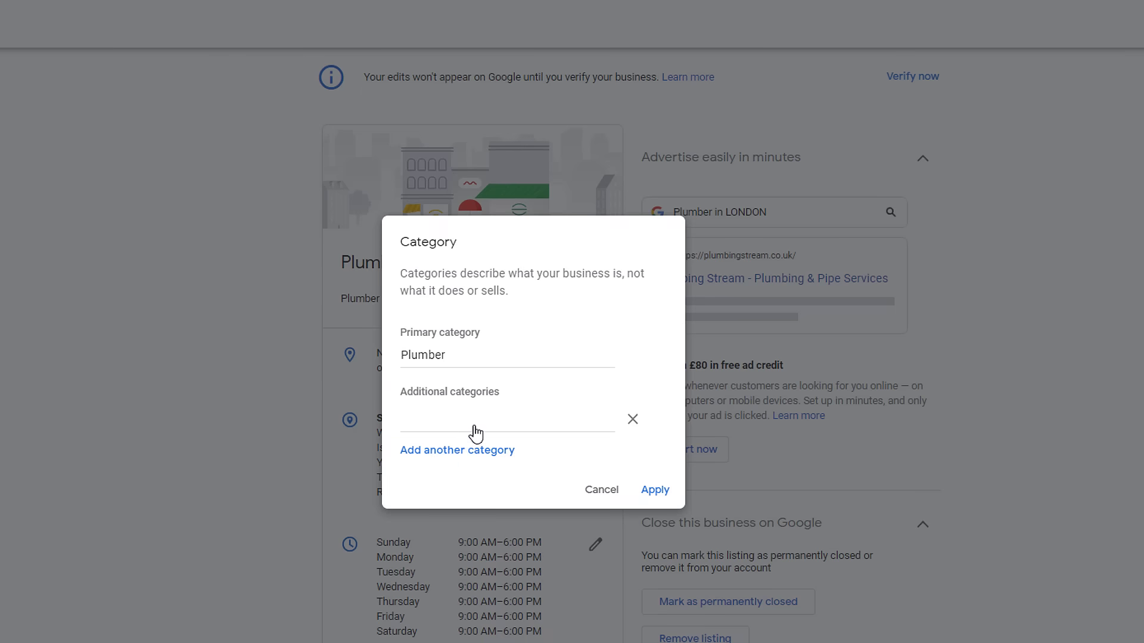
pyautogui.click(475, 423)
pyautogui.write('ai')
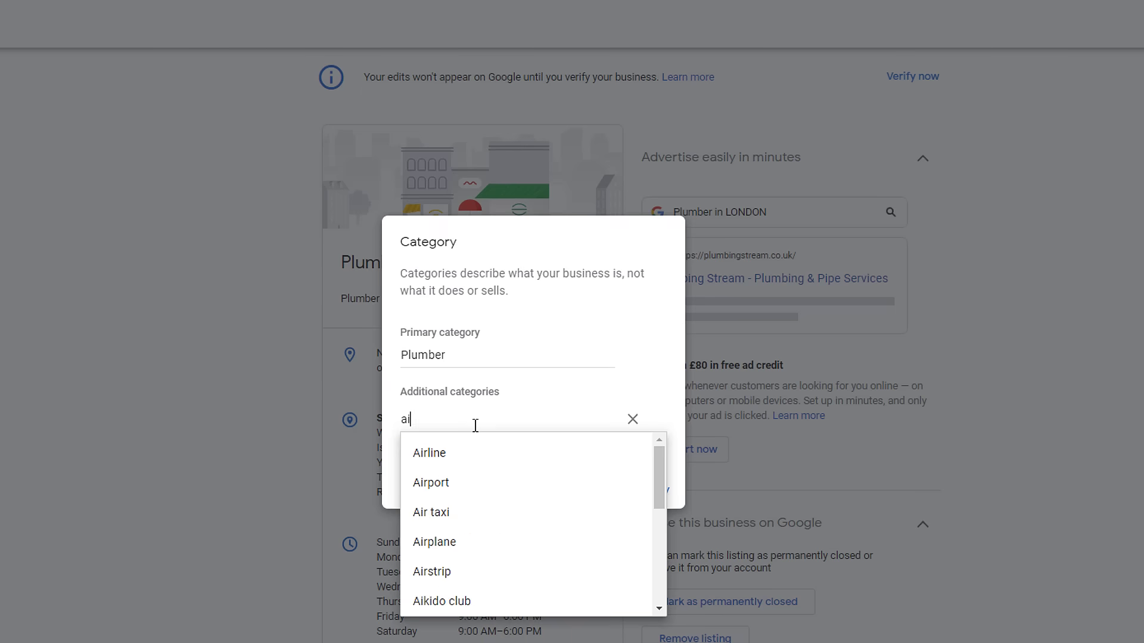
pyautogui.write('r cond')
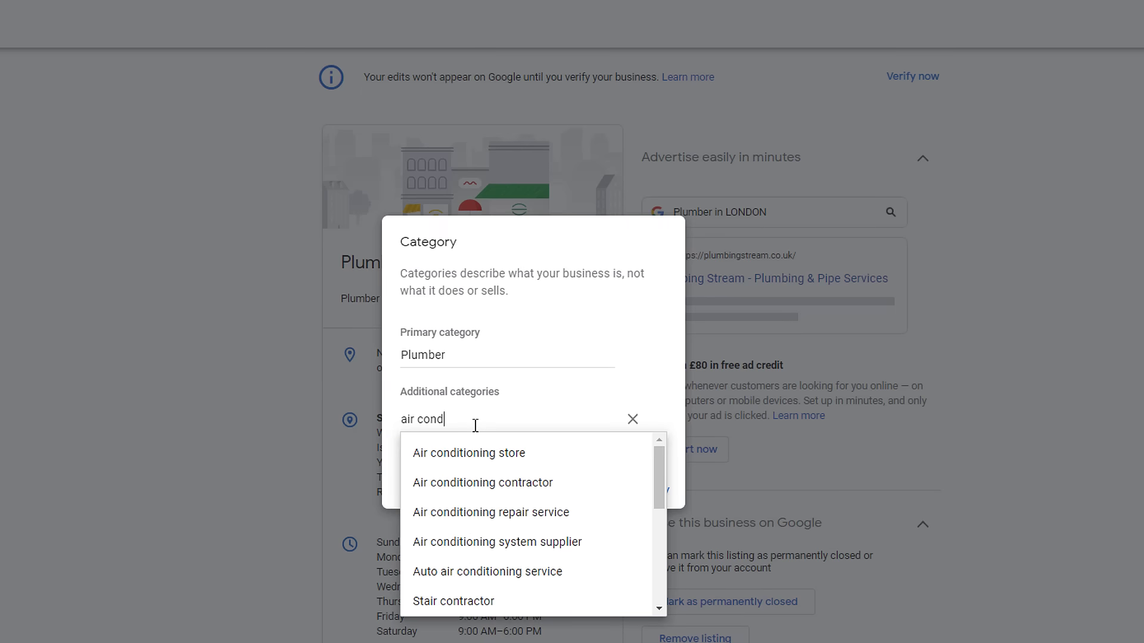
pyautogui.write('ition')
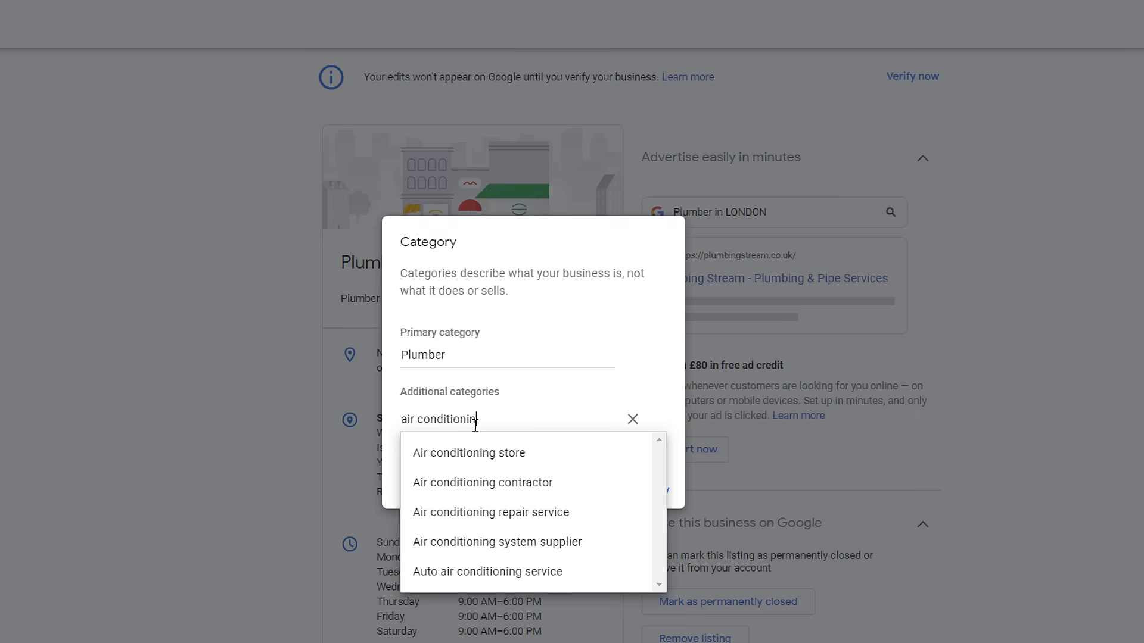
pyautogui.write('in')
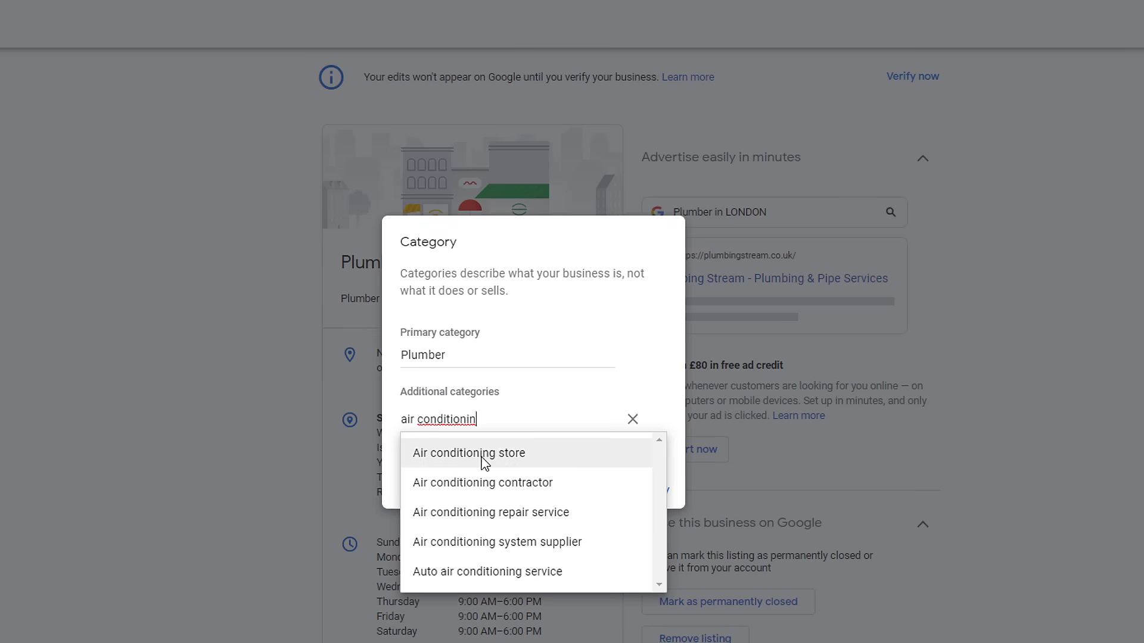
pyautogui.click(486, 512)
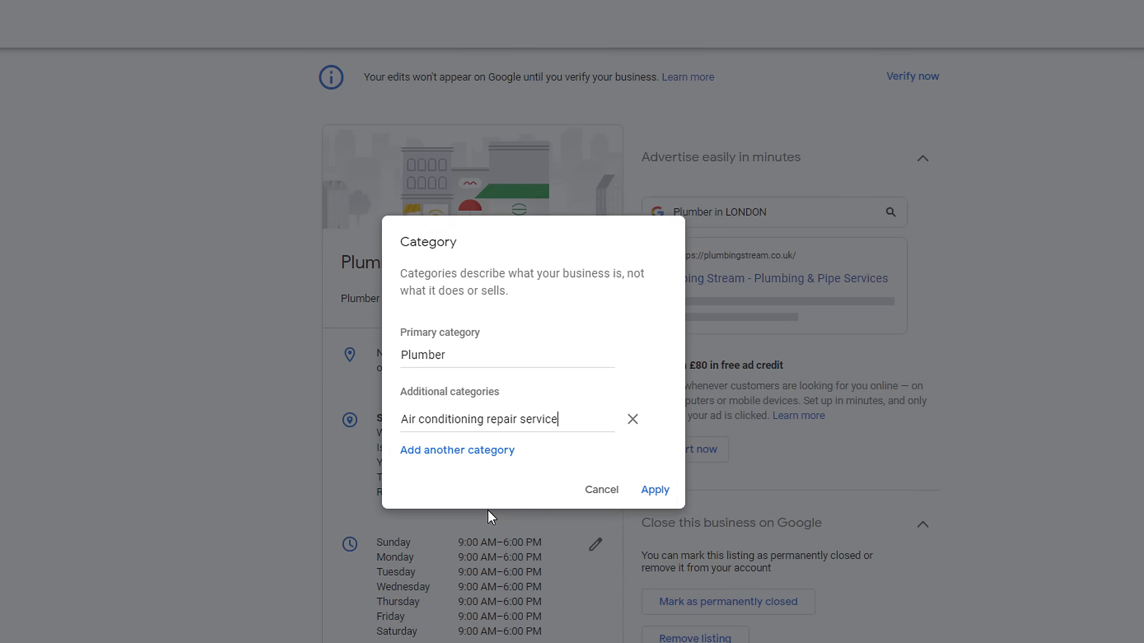
pyautogui.click(647, 490)
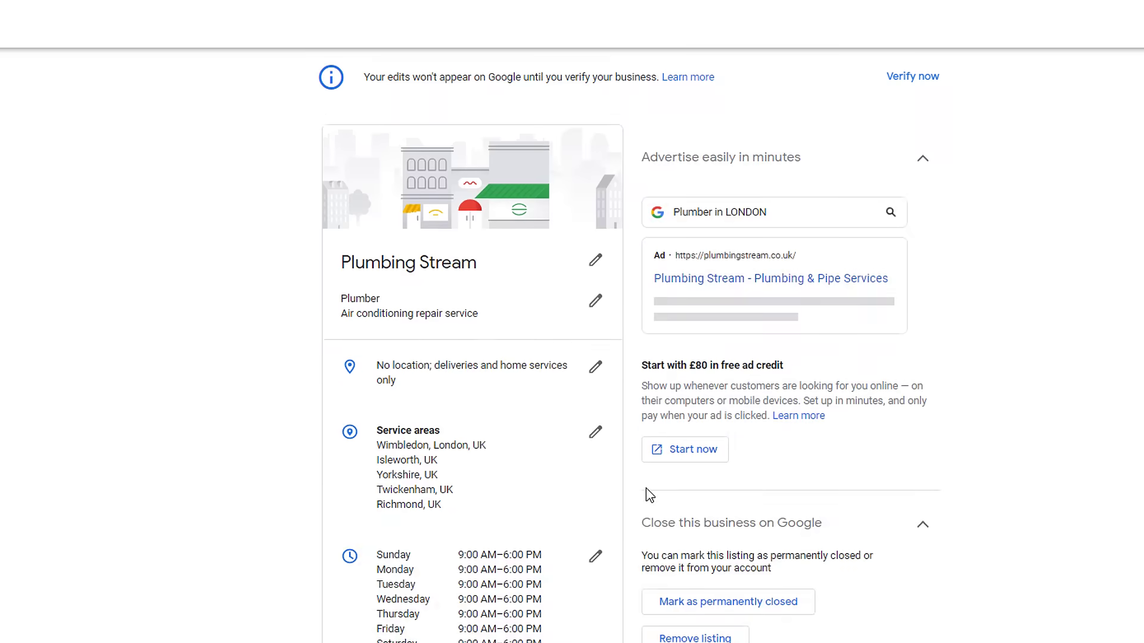
# - Select Appointment required, Mask required and Staff get temperature checks as attributes and apply
pyautogui.scroll(-8, 646, 488)
pyautogui.scroll(-3, 596, 388)
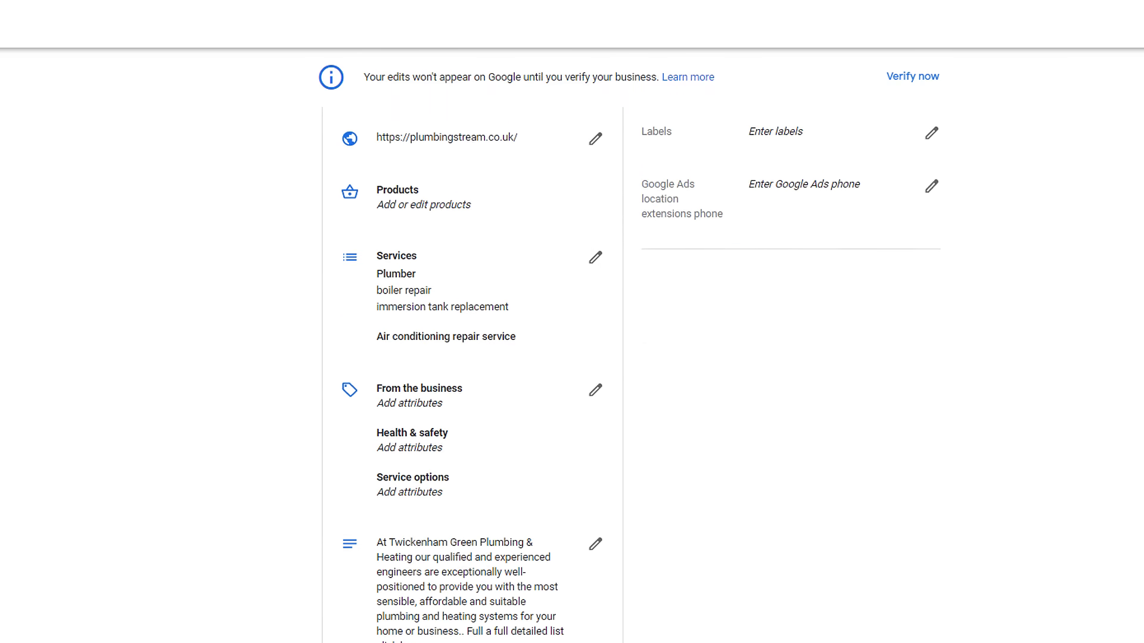
pyautogui.click(596, 384)
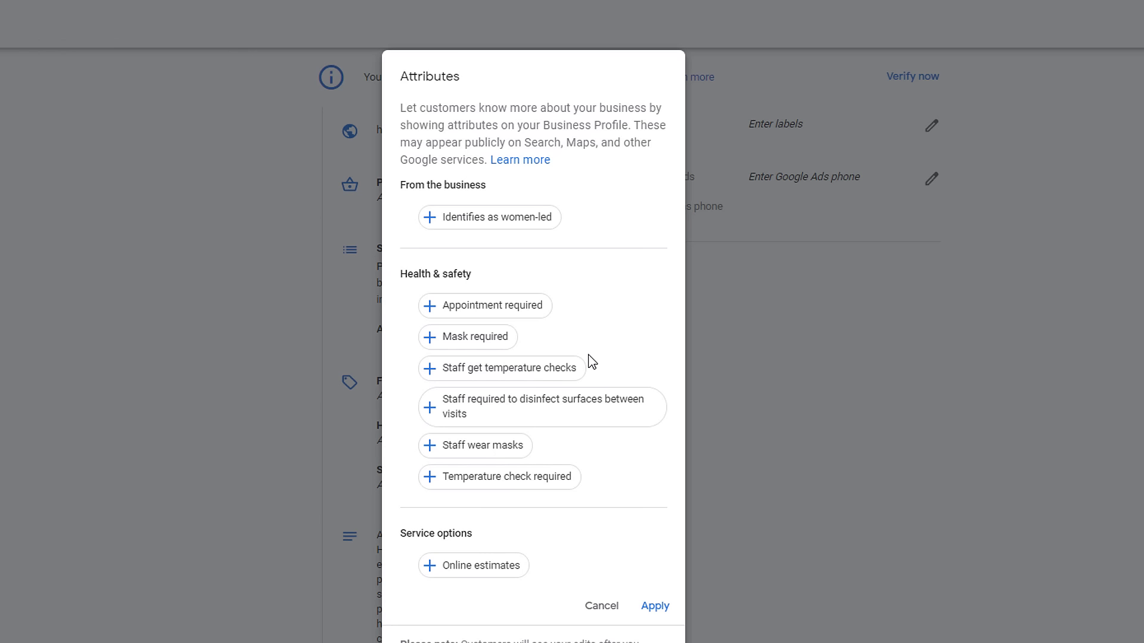
pyautogui.click(433, 310)
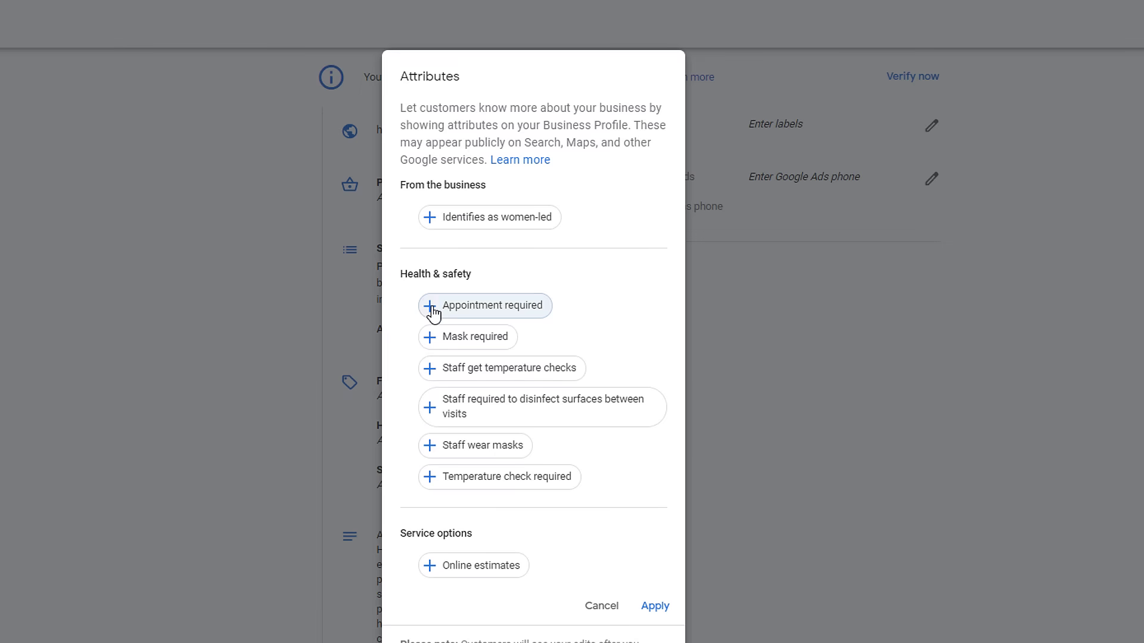
pyautogui.click(432, 339)
pyautogui.click(432, 375)
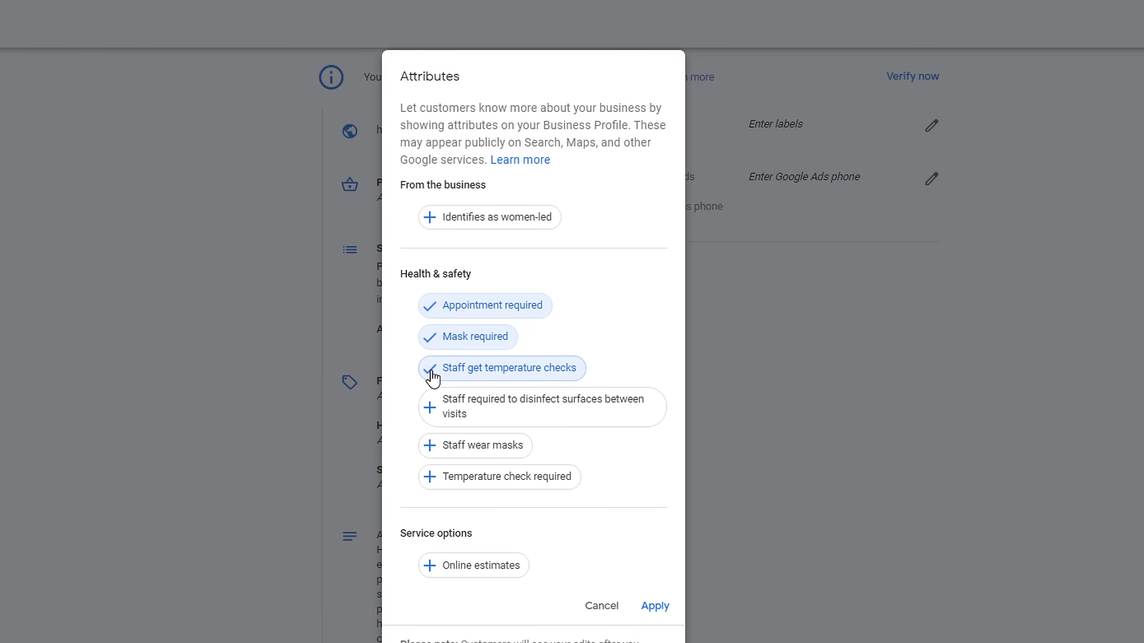
pyautogui.click(647, 607)
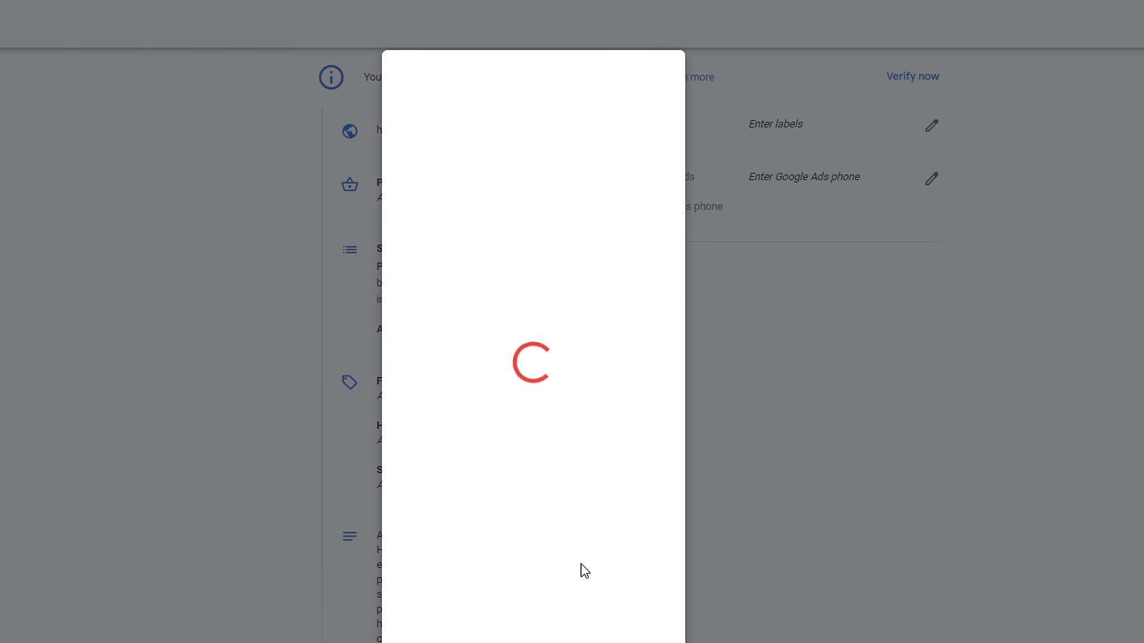
pyautogui.scroll(-3, 590, 569)
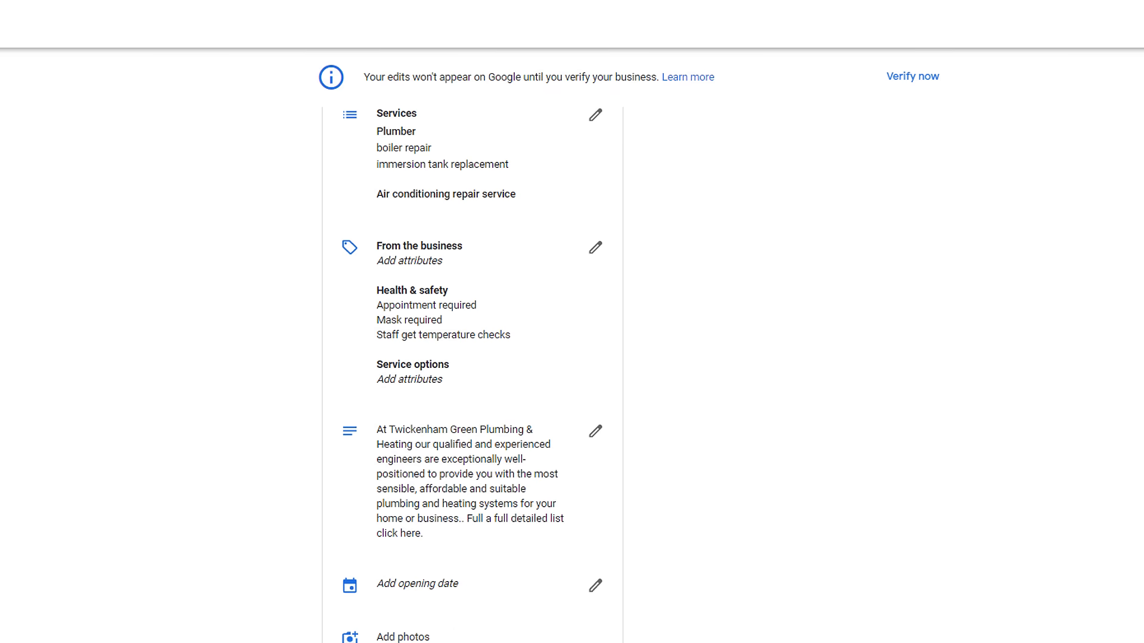
# - On the Photos page, upload the wrench image as the cover and crop the tap image as the logo
pyautogui.click(384, 607)
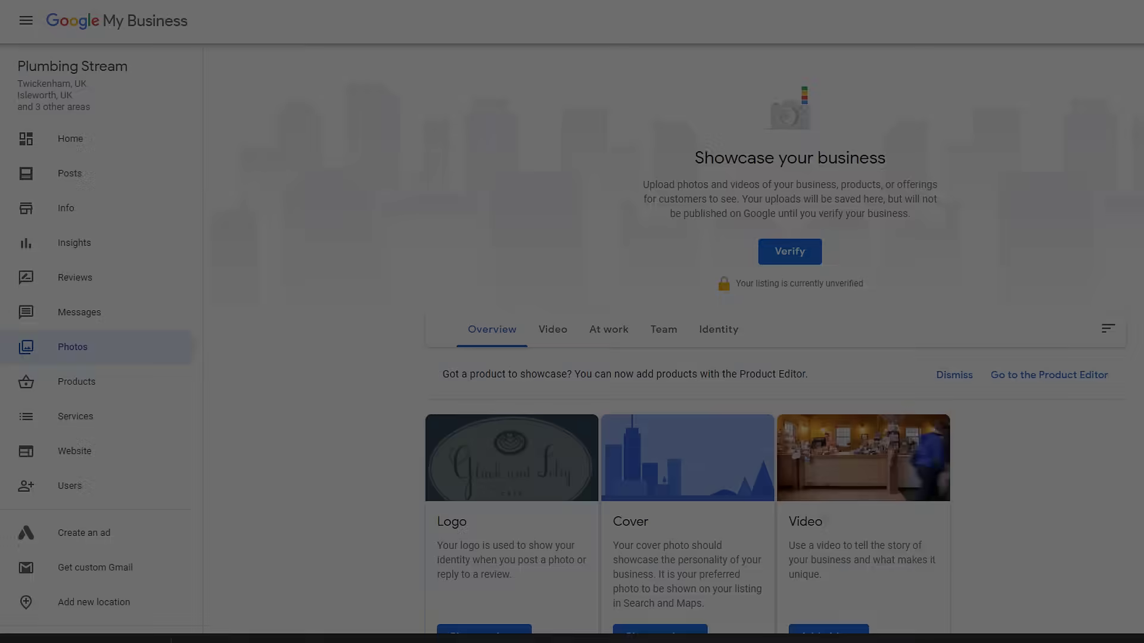
pyautogui.scroll(-5, 678, 338)
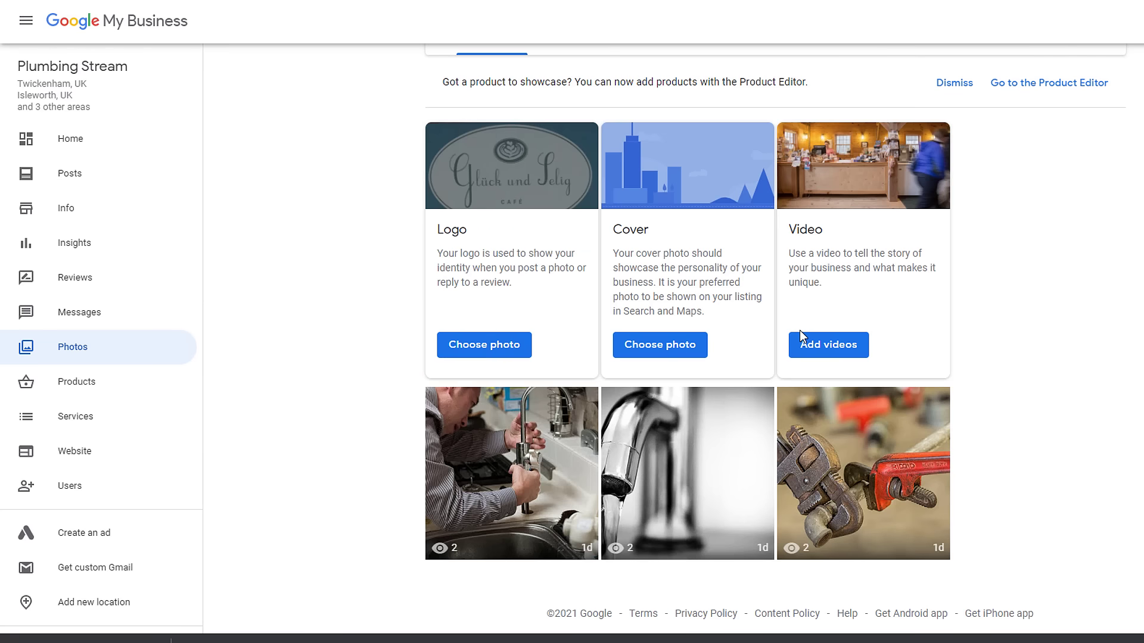
pyautogui.click(688, 340)
pyautogui.click(691, 334)
pyautogui.click(567, 238)
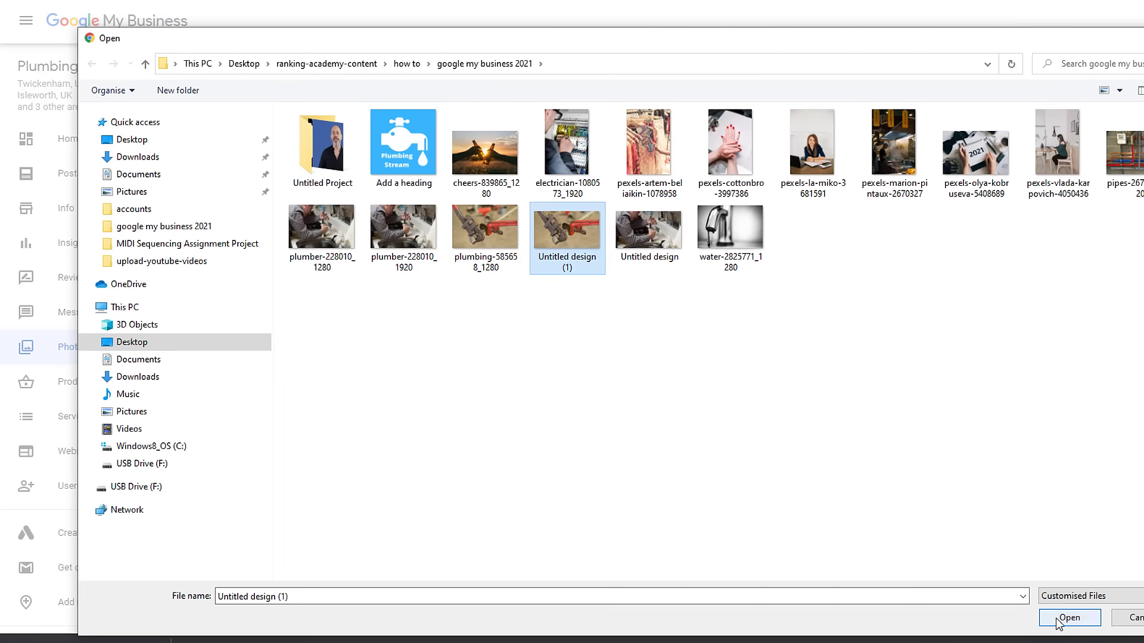
pyautogui.click(1067, 616)
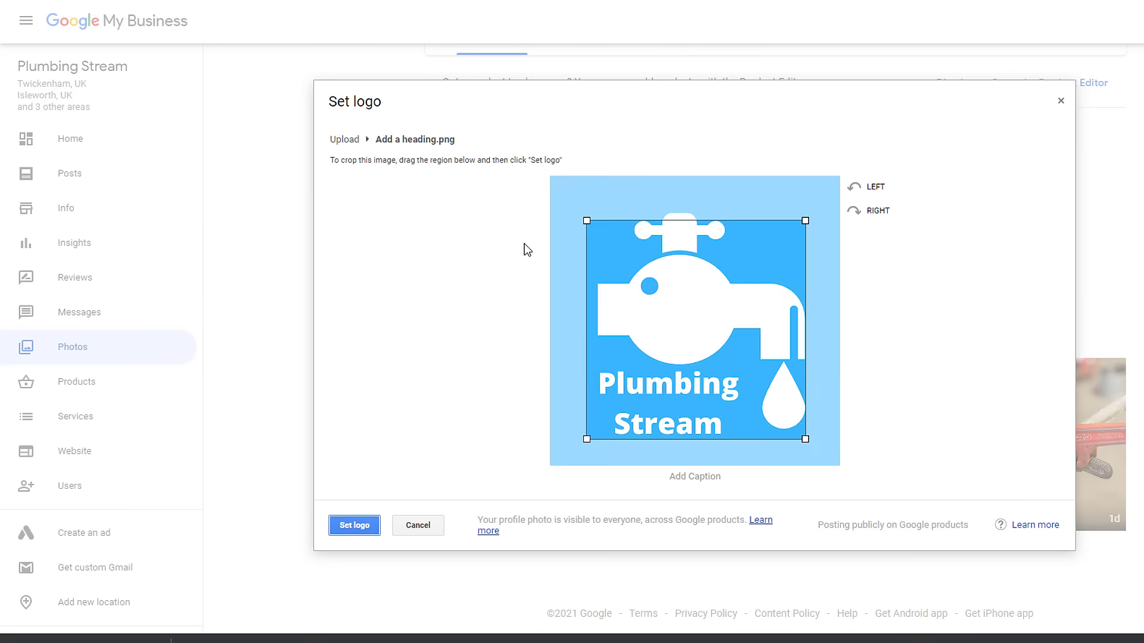
pyautogui.moveTo(804, 211); pyautogui.dragTo(837, 177)
pyautogui.press('Return')
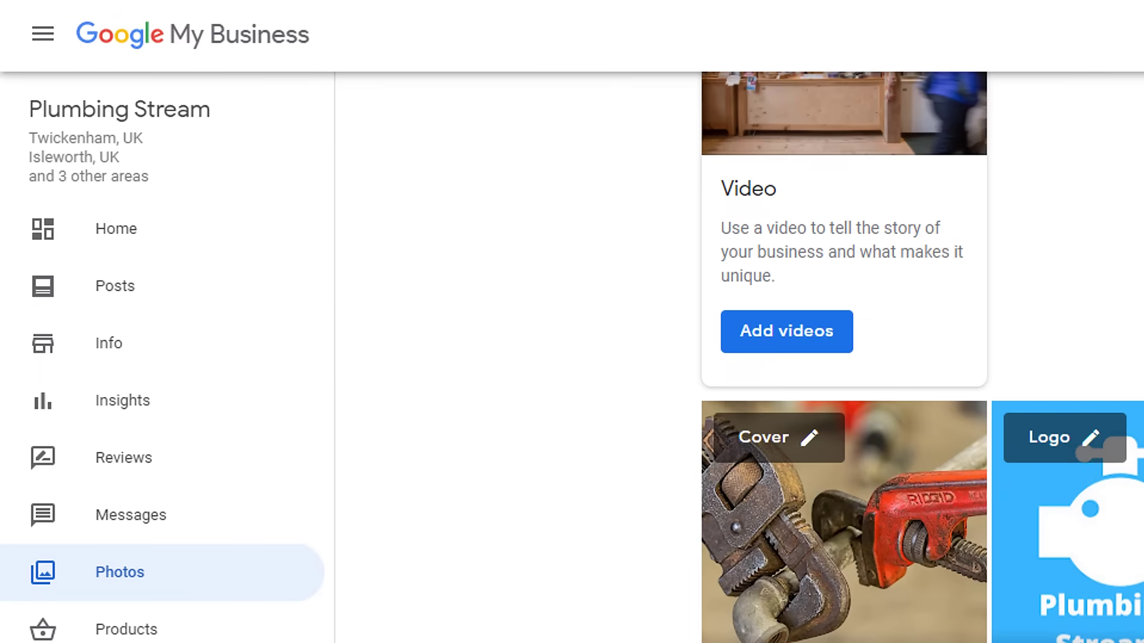
# - Go back to the Home dashboard, reload the page and sign in again
pyautogui.click(117, 227)
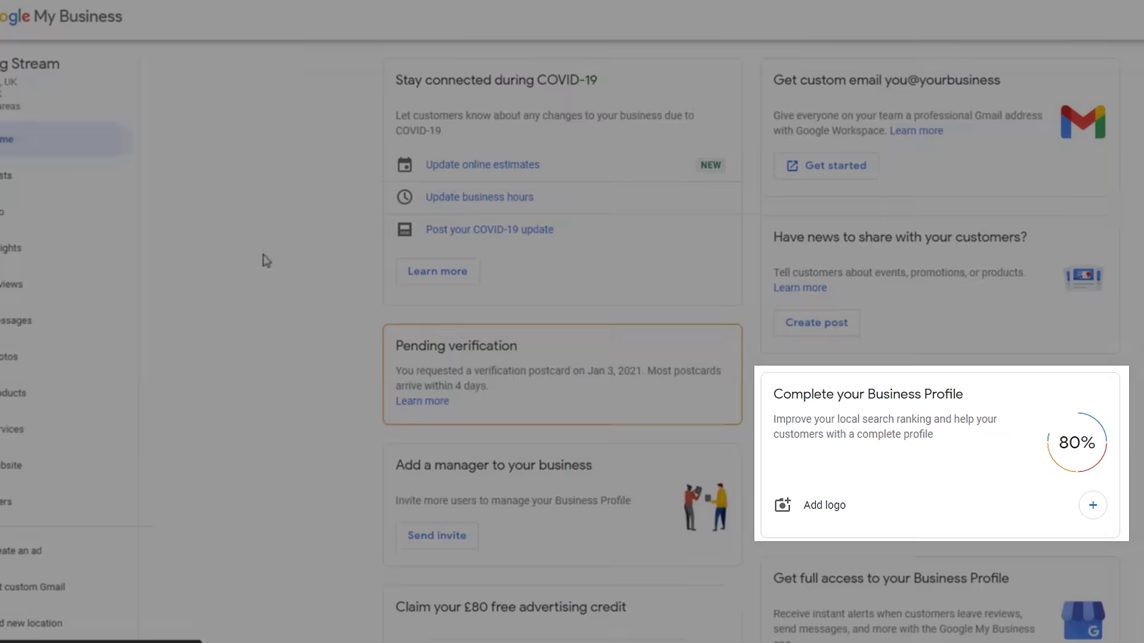
pyautogui.rightClick(296, 303)
pyautogui.click(344, 343)
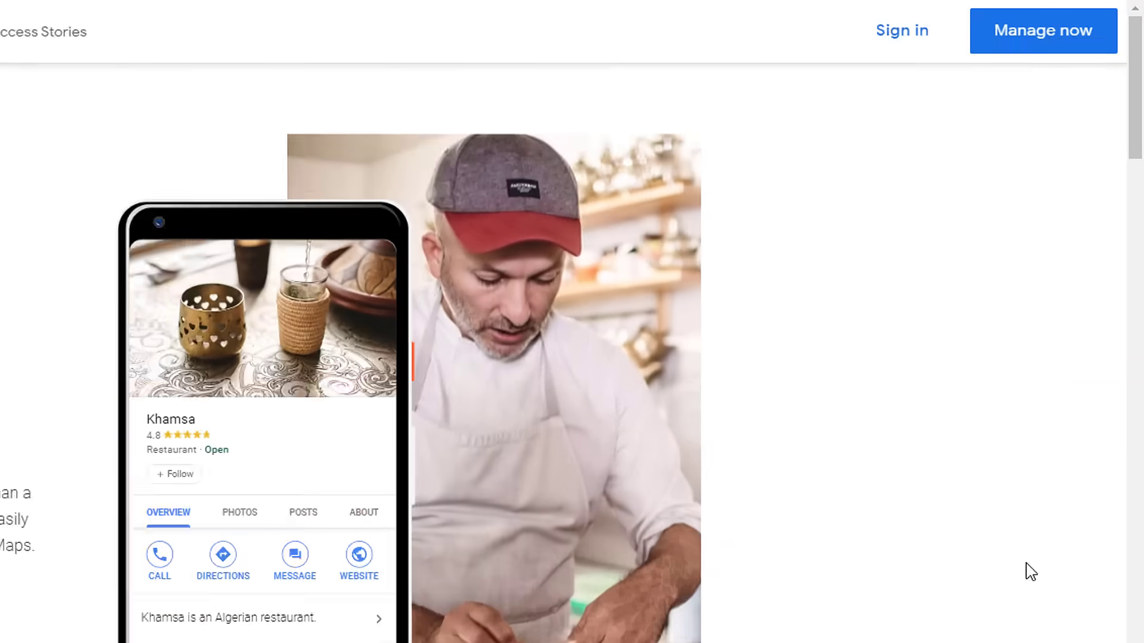
pyautogui.click(899, 37)
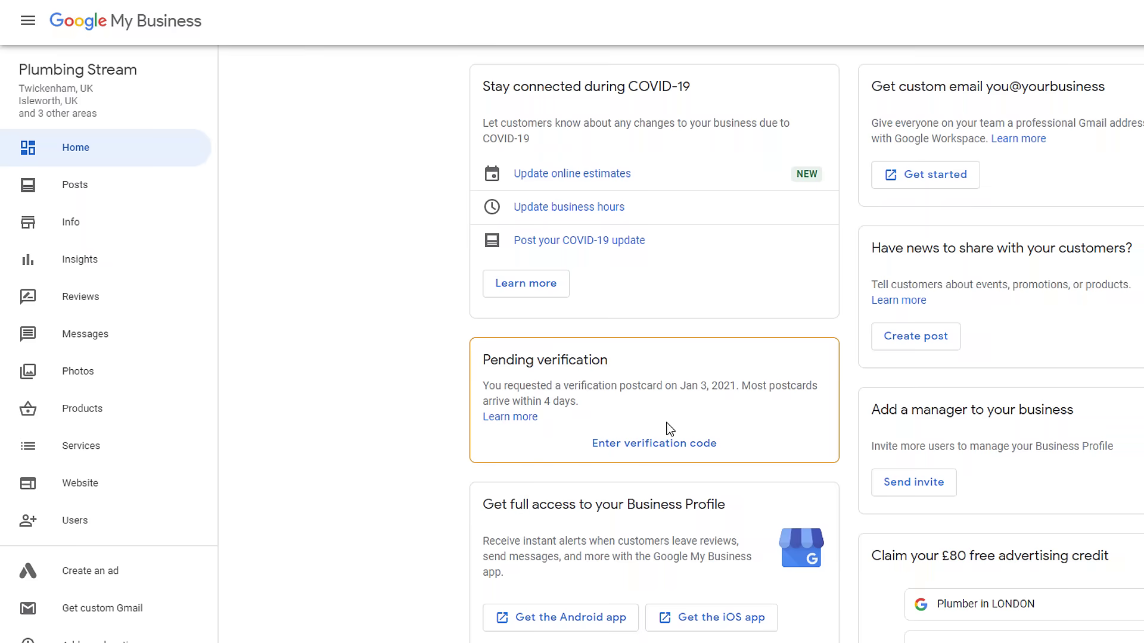
# - Enter the 5-digit postcard verification code and submit it
pyautogui.click(667, 447)
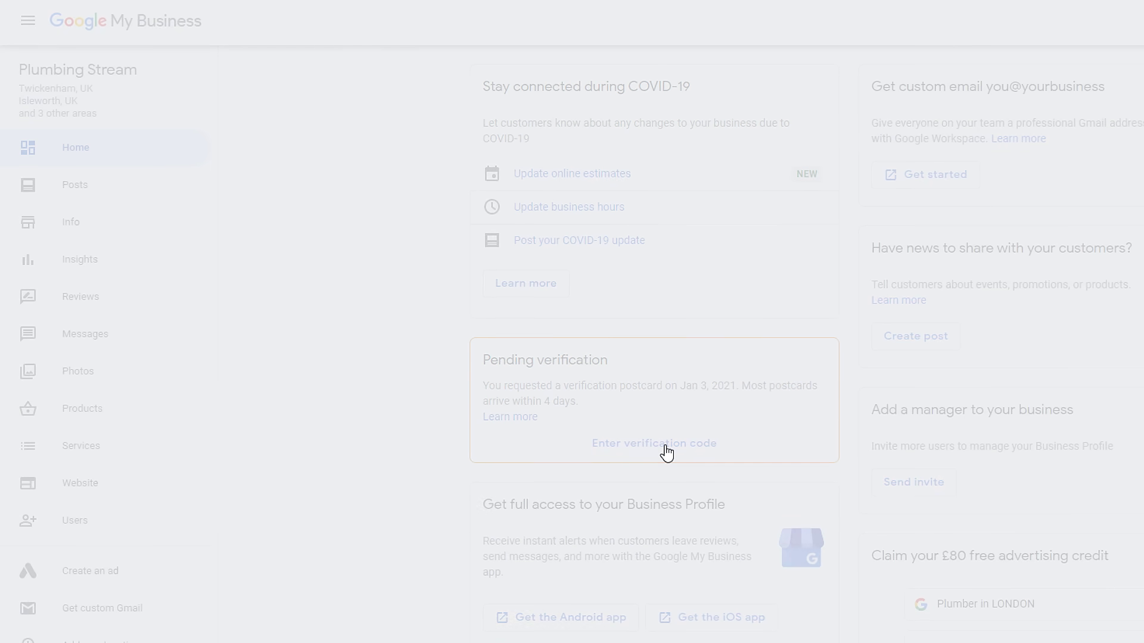
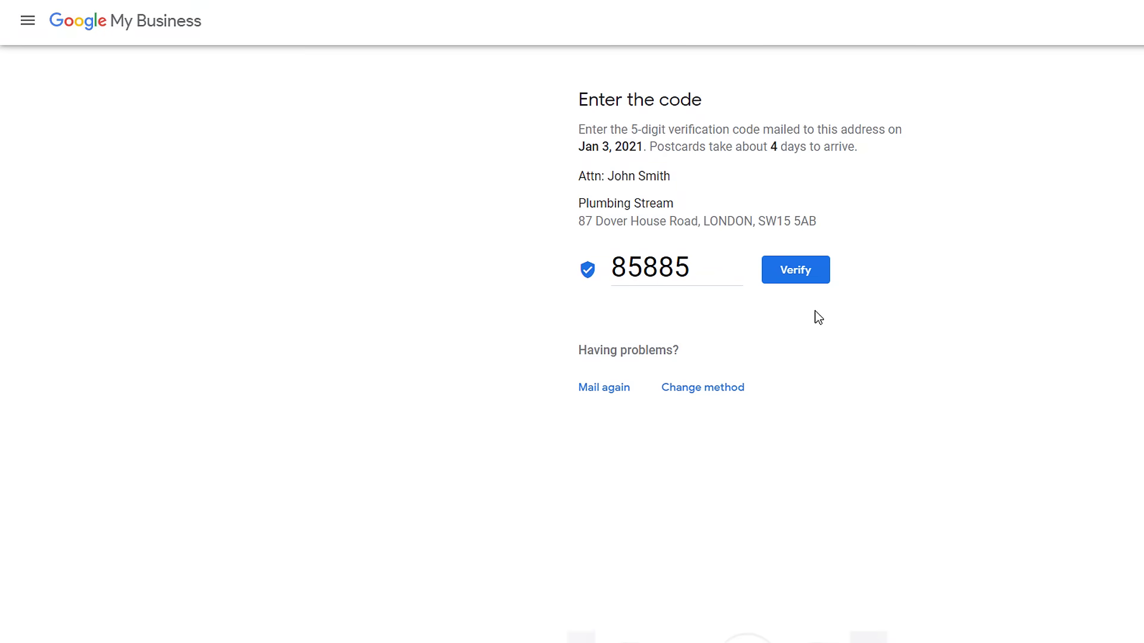
pyautogui.click(804, 274)
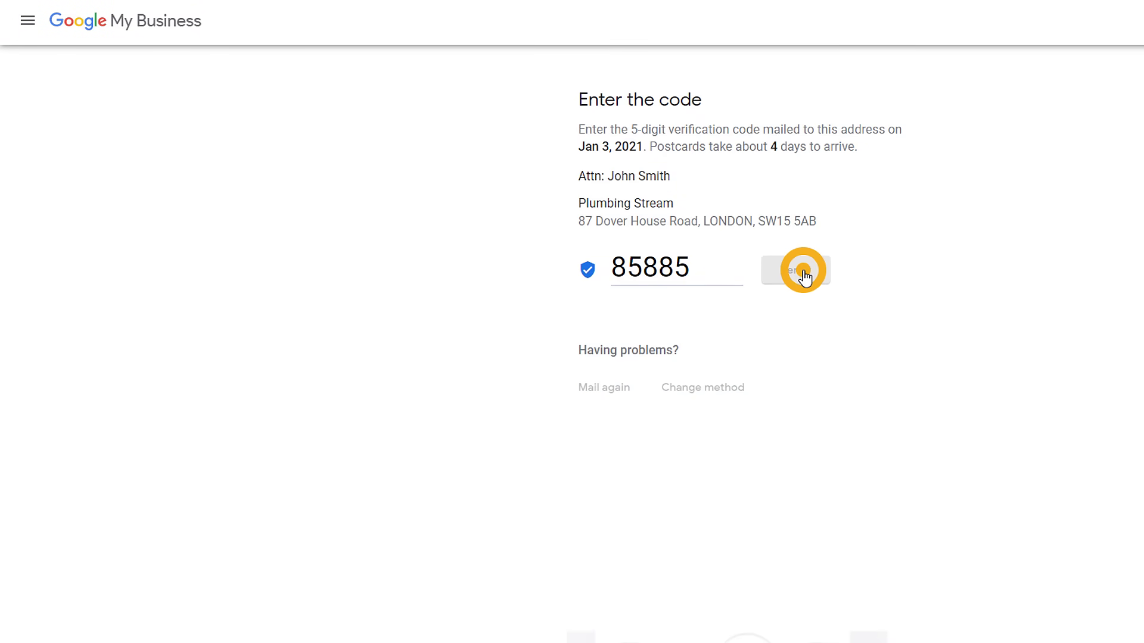